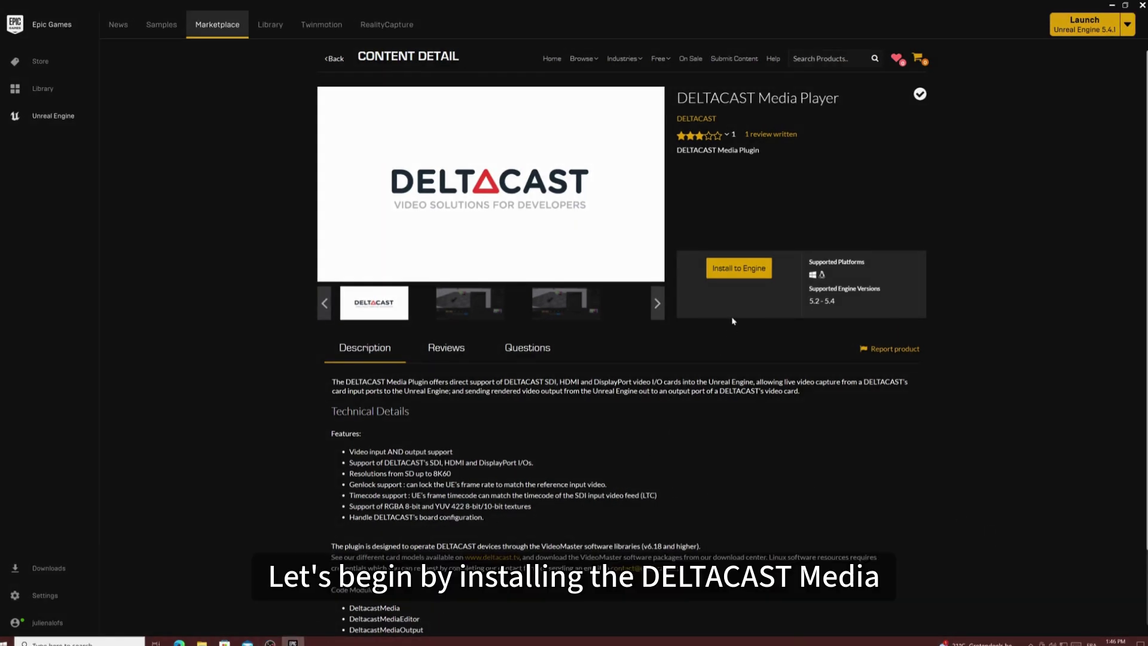
Install the DELTACAST Media Player plugin to Unreal Engine 5.4 and follow its download in the Library
{"action": "left_click", "coordinate": [754, 274]}
{"action": "left_click", "coordinate": [628, 347]}
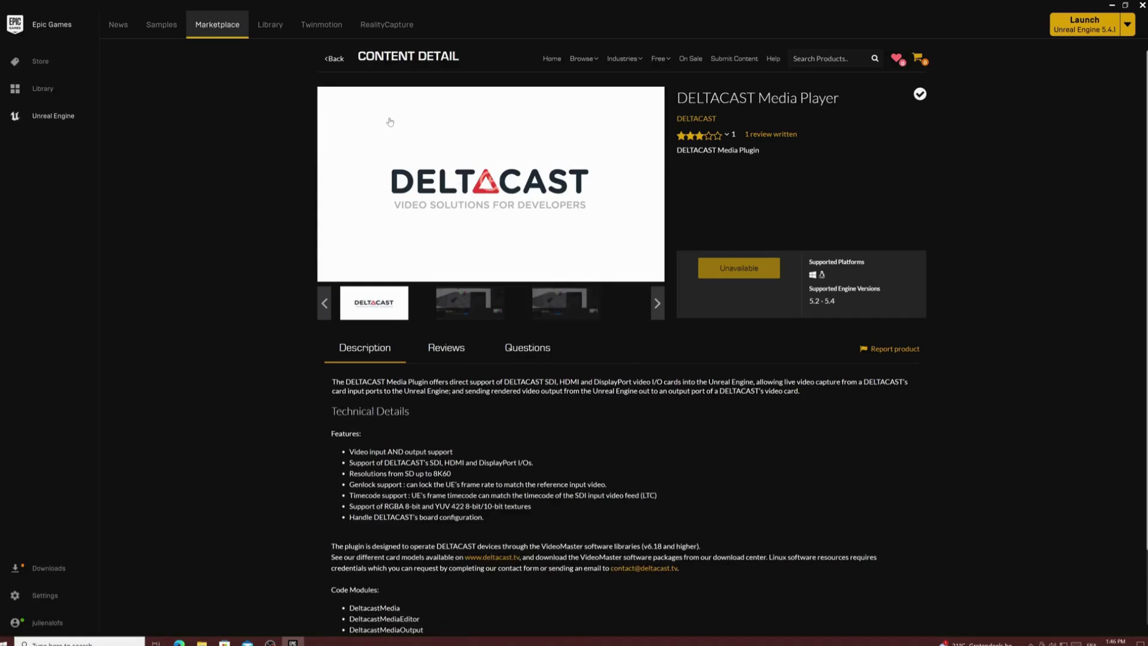
{"action": "left_click", "coordinate": [270, 24]}
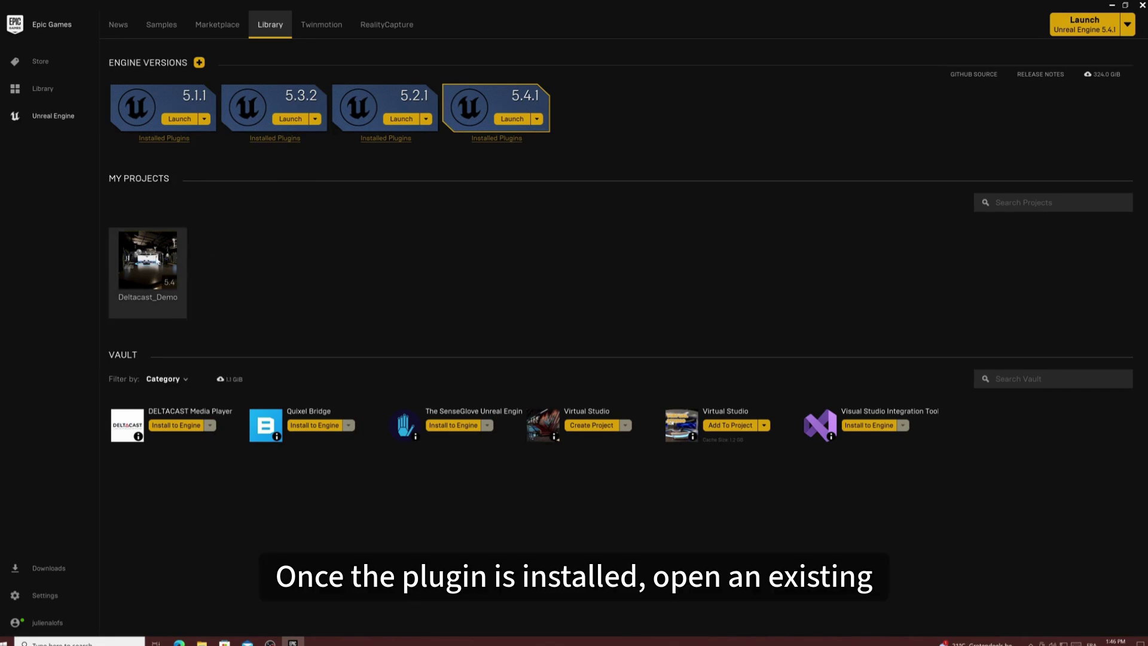
Launch the Deltacast_Demo project from My Projects in Unreal Engine 5.4
{"action": "double_click", "coordinate": [159, 256]}
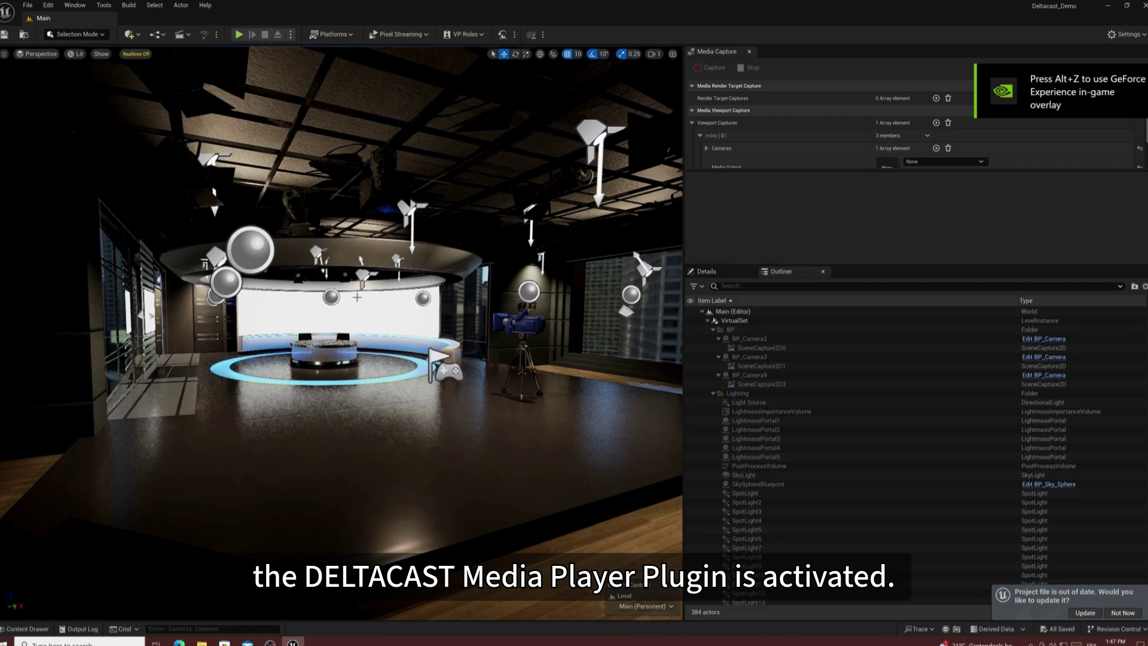
{"action": "right_click", "coordinate": [331, 304]}
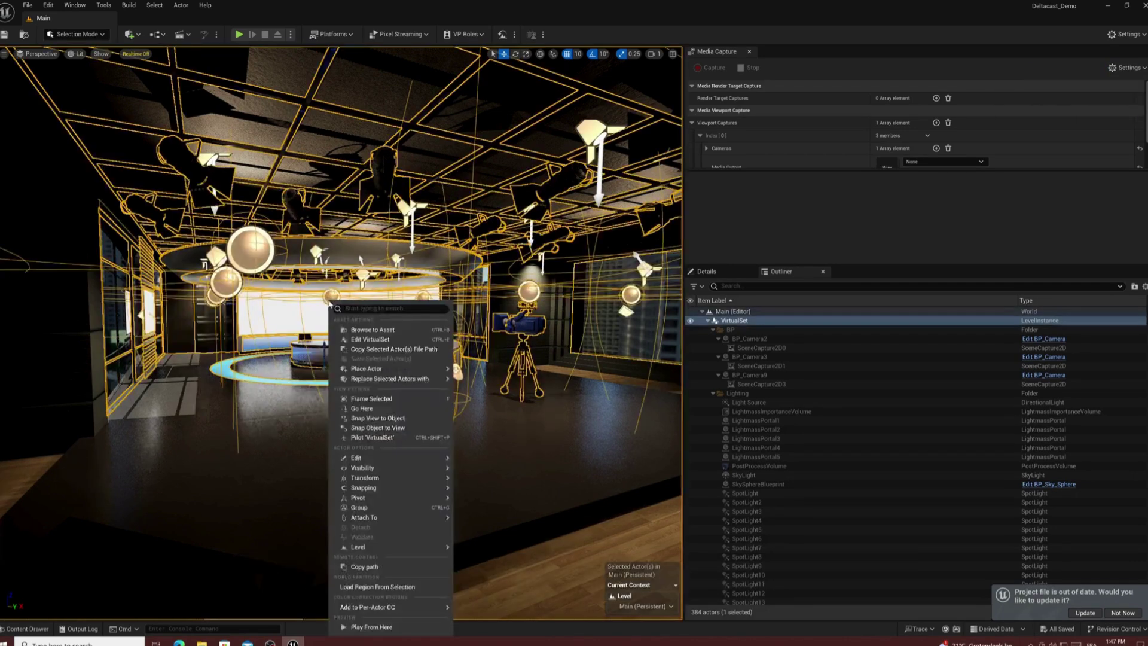
{"action": "left_click", "coordinate": [302, 299]}
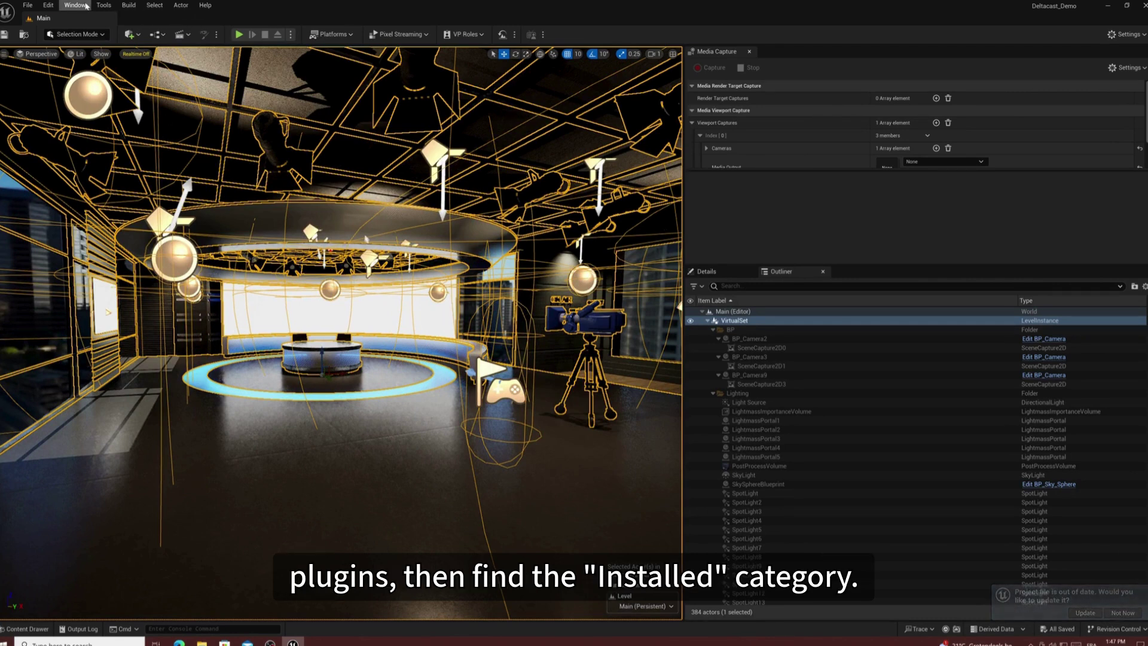
{"action": "left_click", "coordinate": [50, 7]}
{"action": "left_click", "coordinate": [69, 157]}
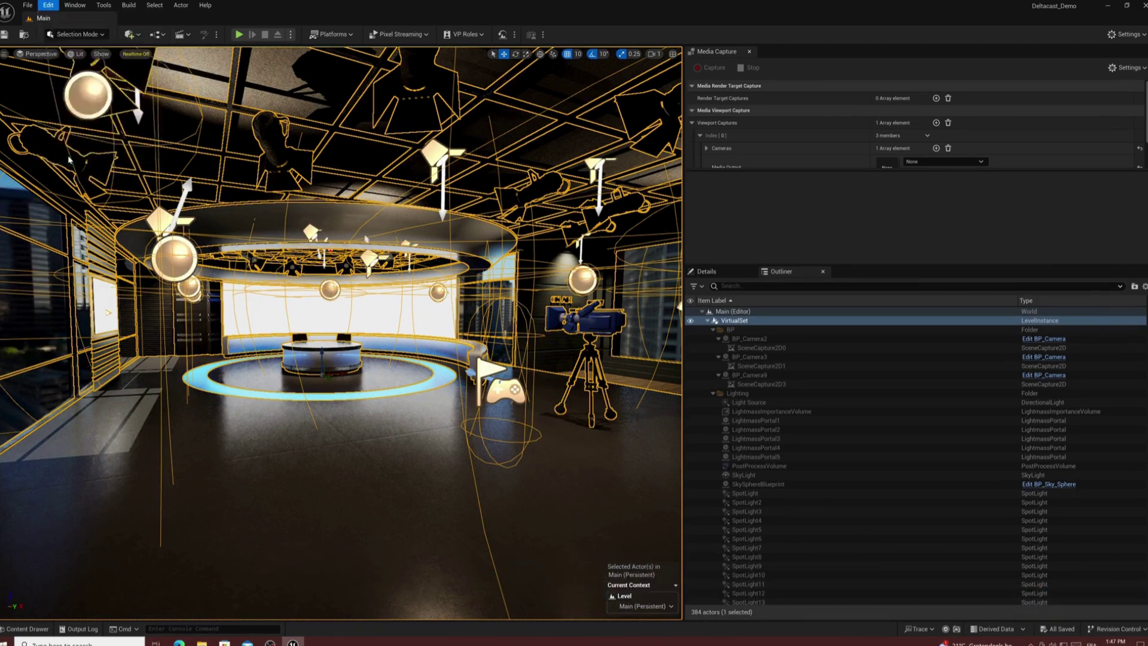
{"action": "left_click", "coordinate": [58, 103]}
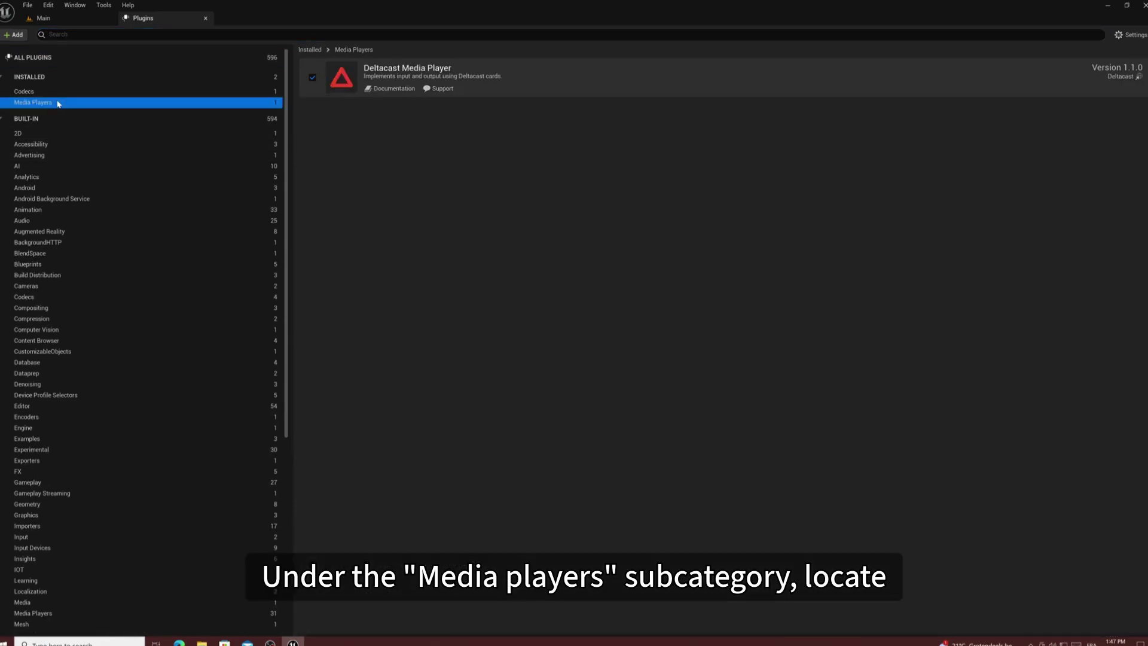
{"action": "left_click", "coordinate": [205, 18]}
{"action": "scroll", "coordinate": [299, 337], "scroll_direction": "up", "scroll_amount": 3}
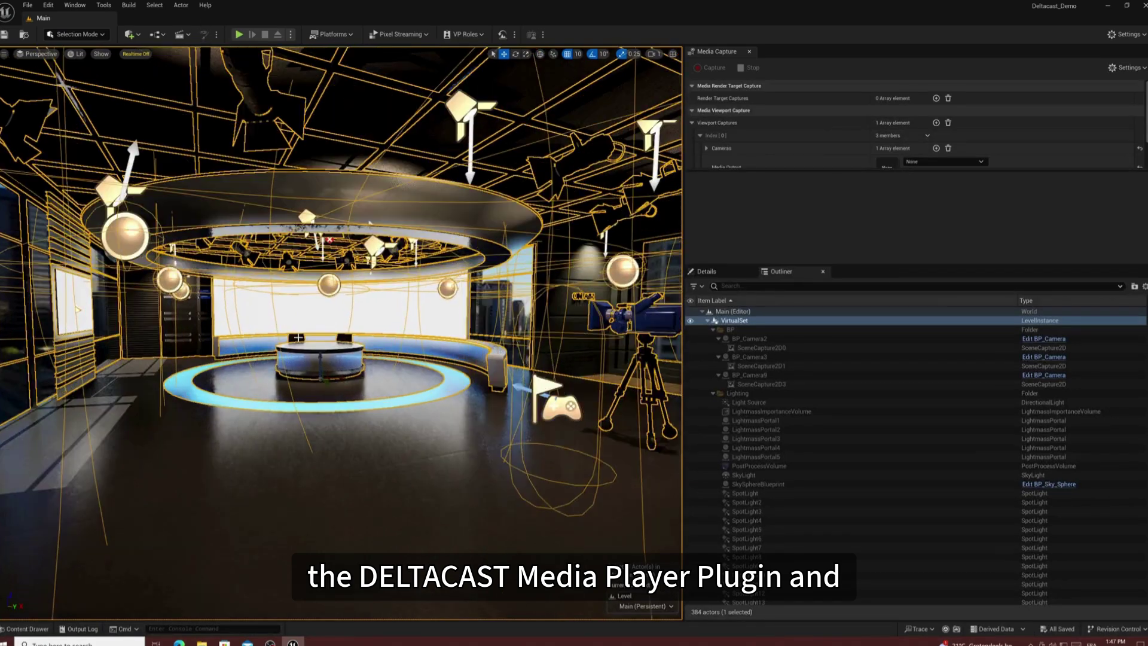
Choose Edit VirtualSet from the VirtualSet's context menu to enter edit mode
{"action": "right_click", "coordinate": [186, 509]}
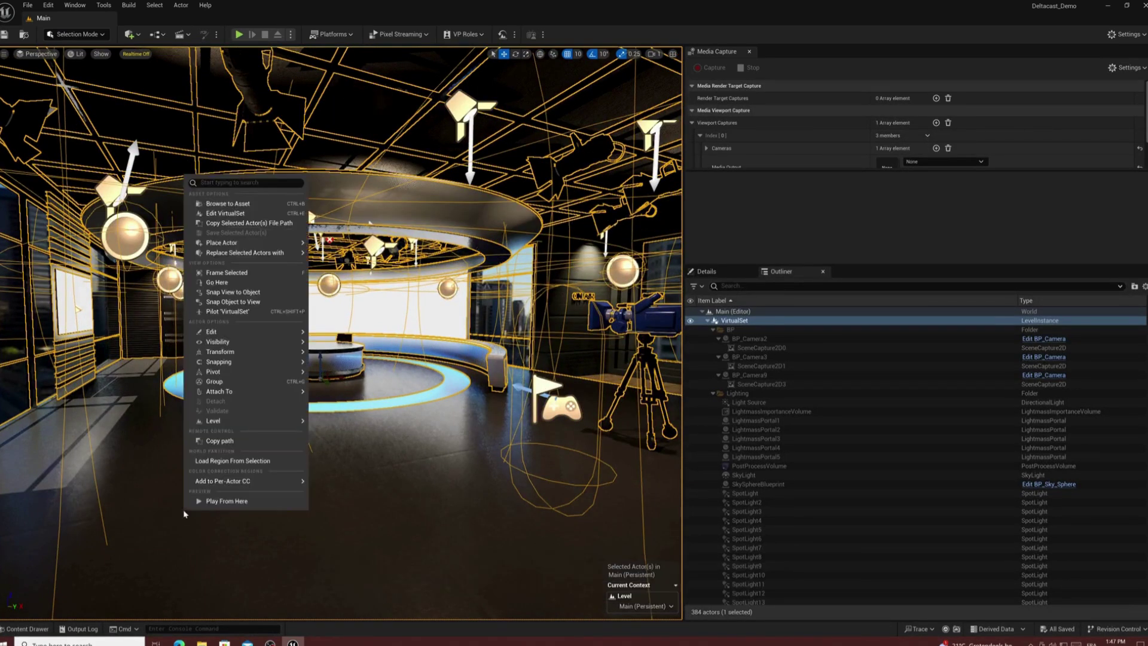
{"action": "mouse_move", "coordinate": [276, 241]}
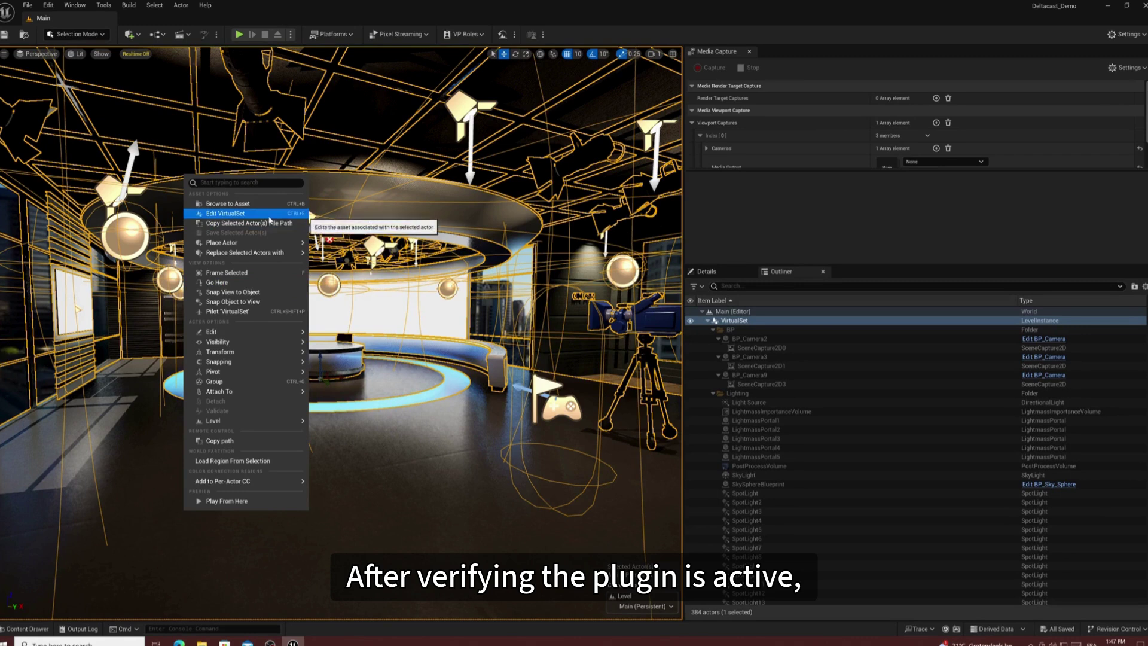
{"action": "left_click", "coordinate": [227, 213]}
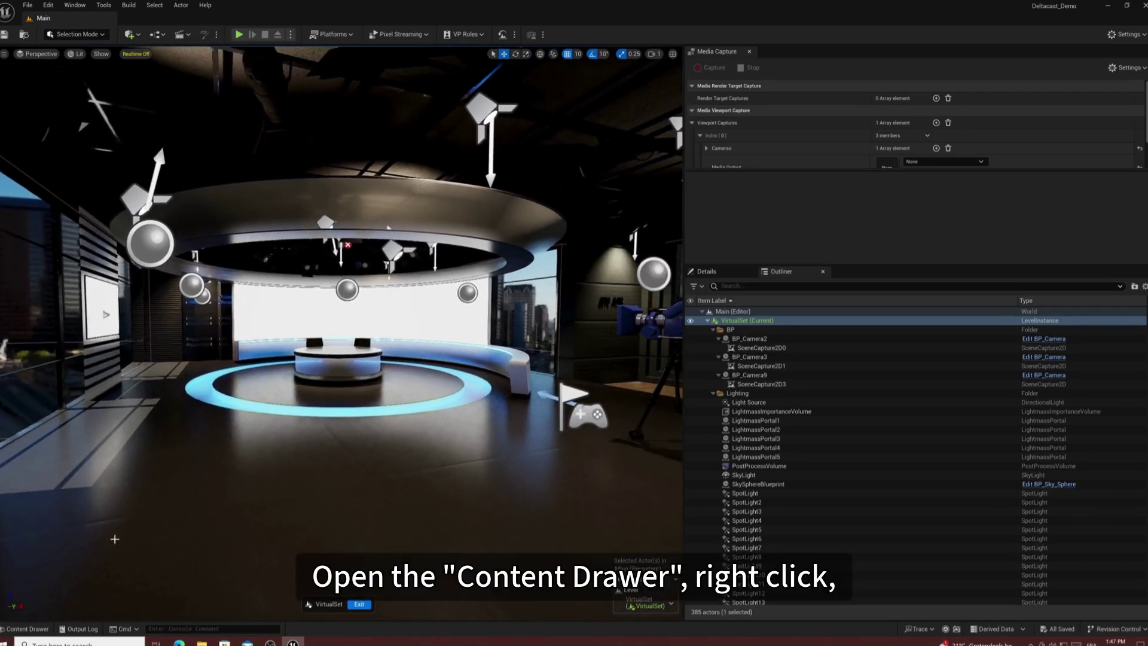
In the Content Drawer, add a Media > Media Bundle asset named Deltacast_RX
{"action": "left_click", "coordinate": [30, 630]}
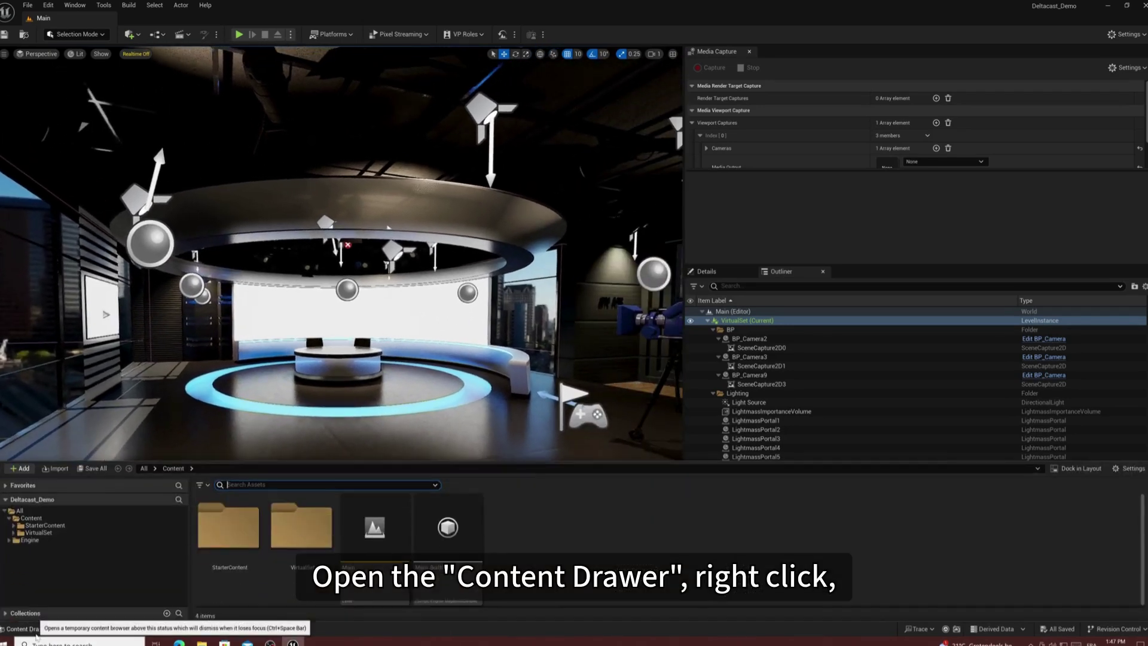
{"action": "left_click", "coordinate": [519, 541]}
{"action": "right_click", "coordinate": [519, 539]}
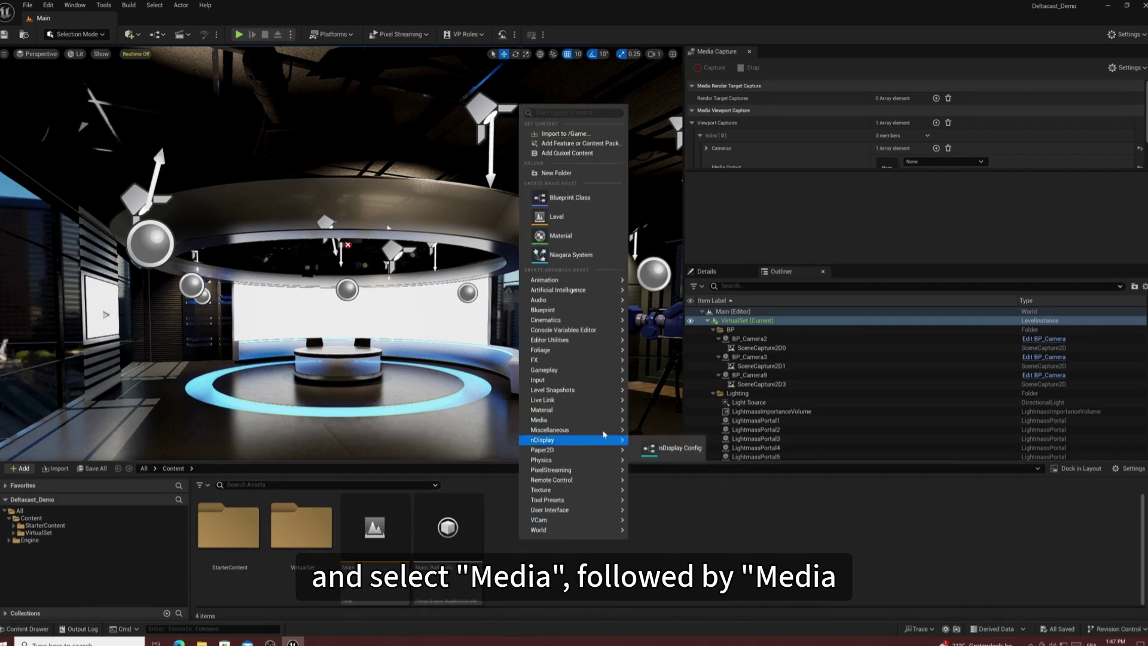
{"action": "mouse_move", "coordinate": [568, 403]}
{"action": "mouse_move", "coordinate": [542, 419]}
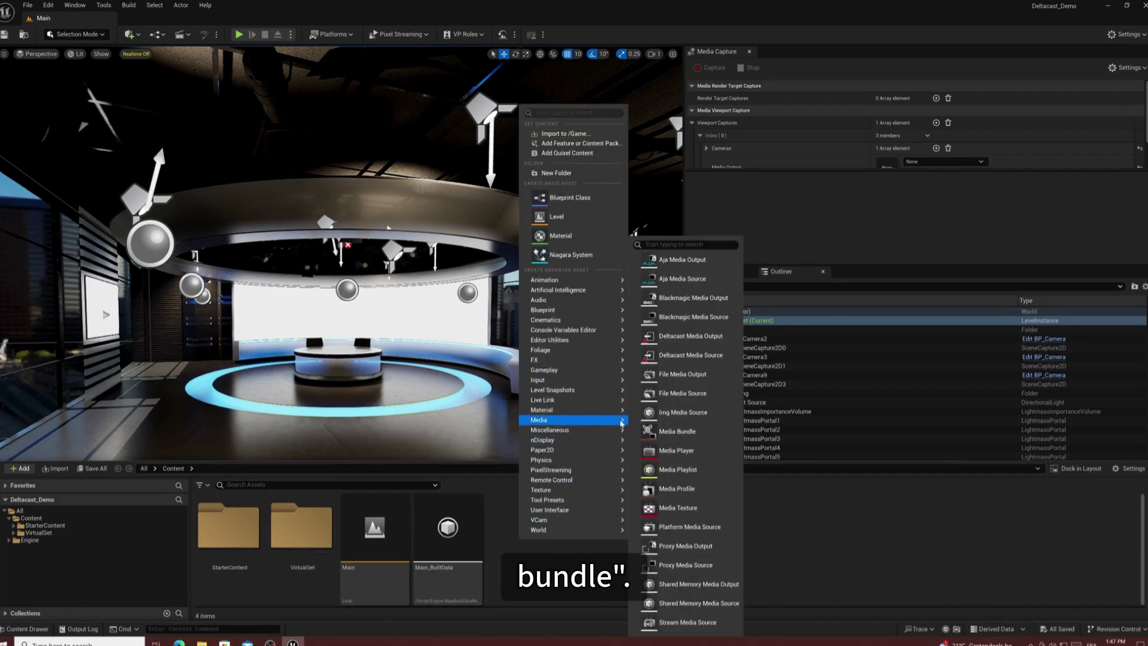
{"action": "left_click", "coordinate": [660, 432]}
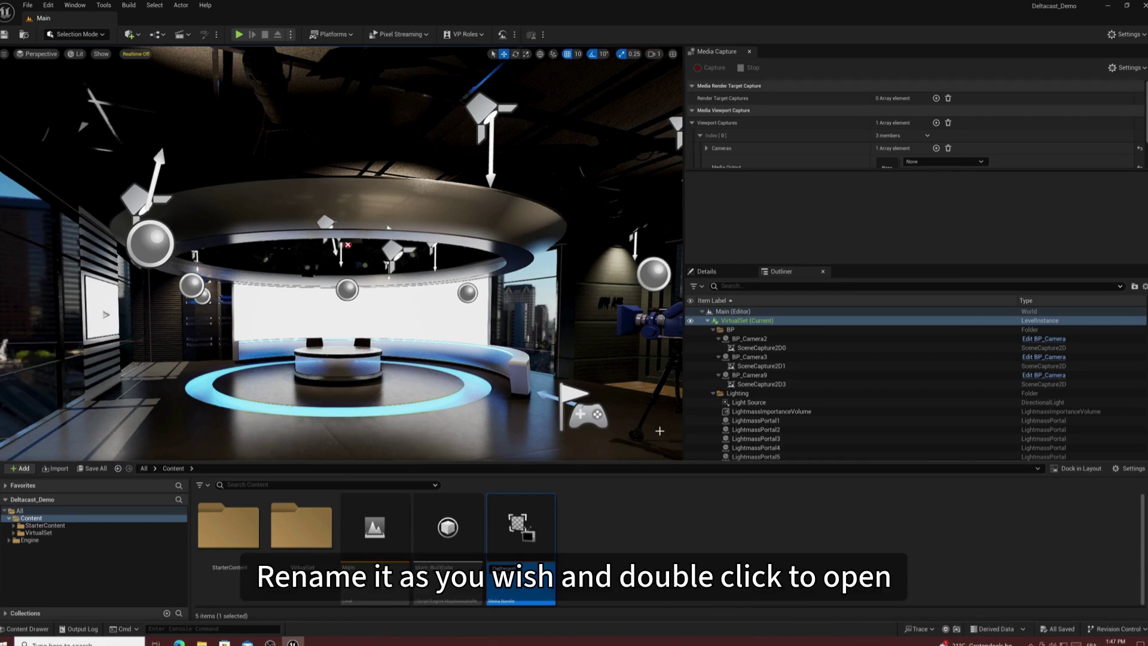
{"action": "key", "text": "Return"}
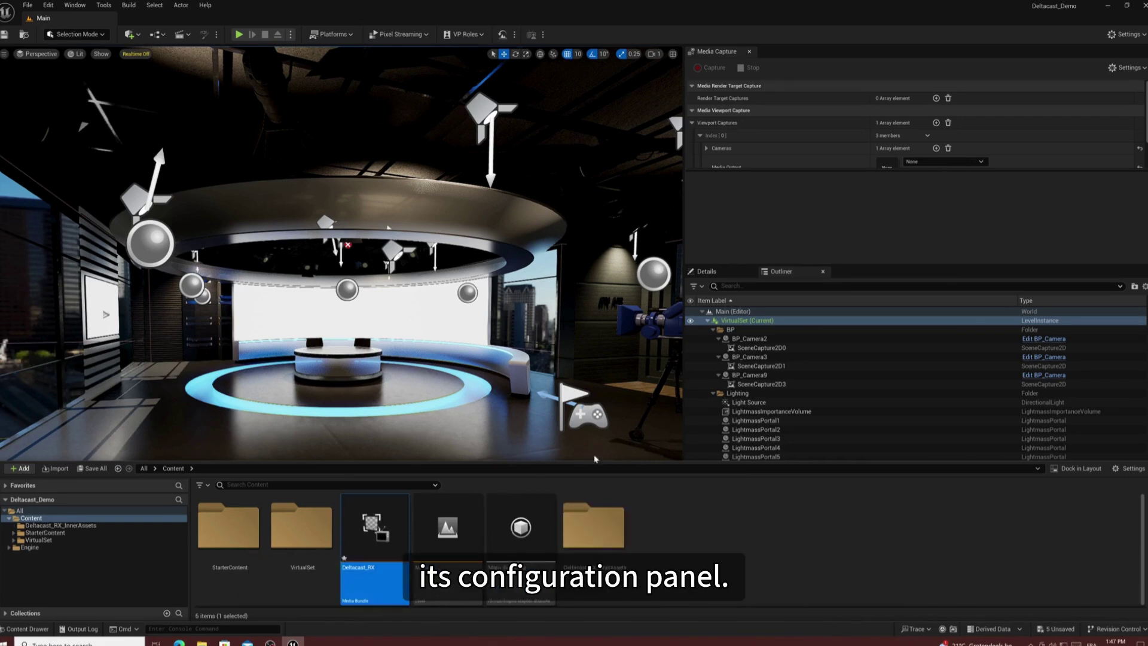
Give Deltacast_RX a Deltacast Media Source configured for HD 1080 progressive 30 fps, then close it
{"action": "double_click", "coordinate": [383, 517]}
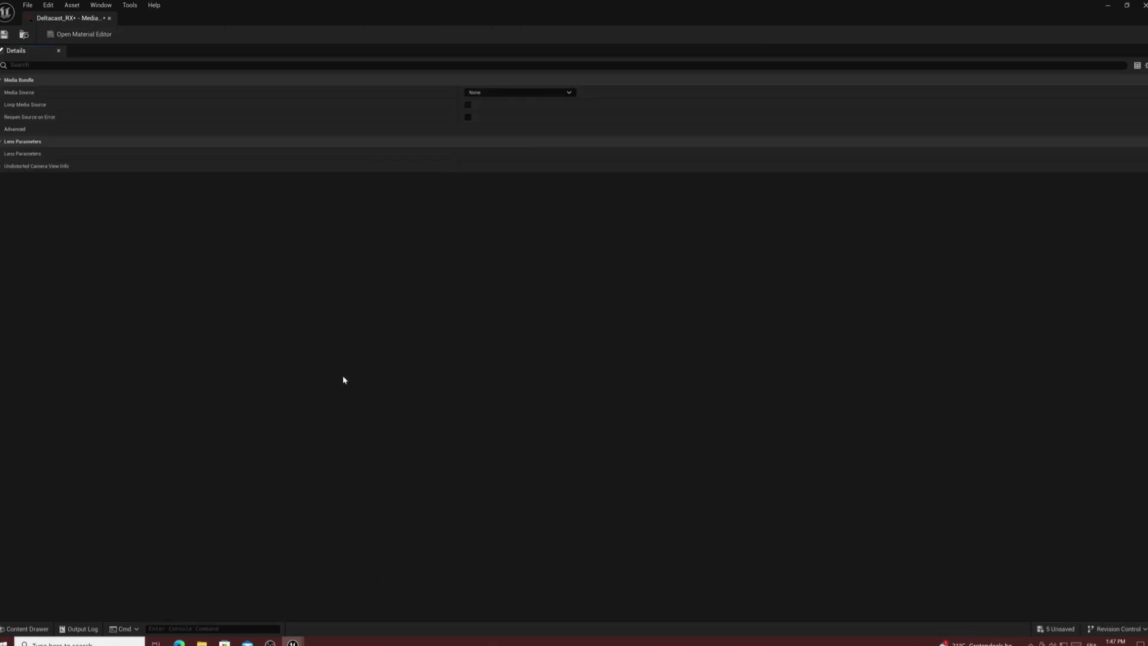
{"action": "left_click", "coordinate": [496, 93]}
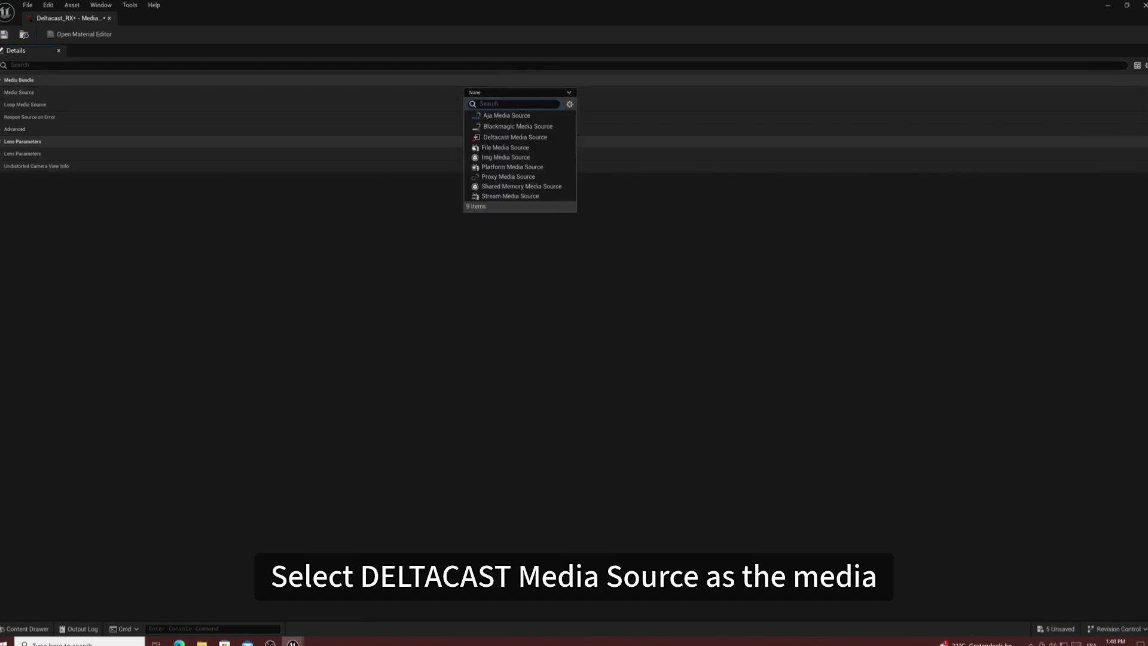
{"action": "left_click", "coordinate": [508, 137]}
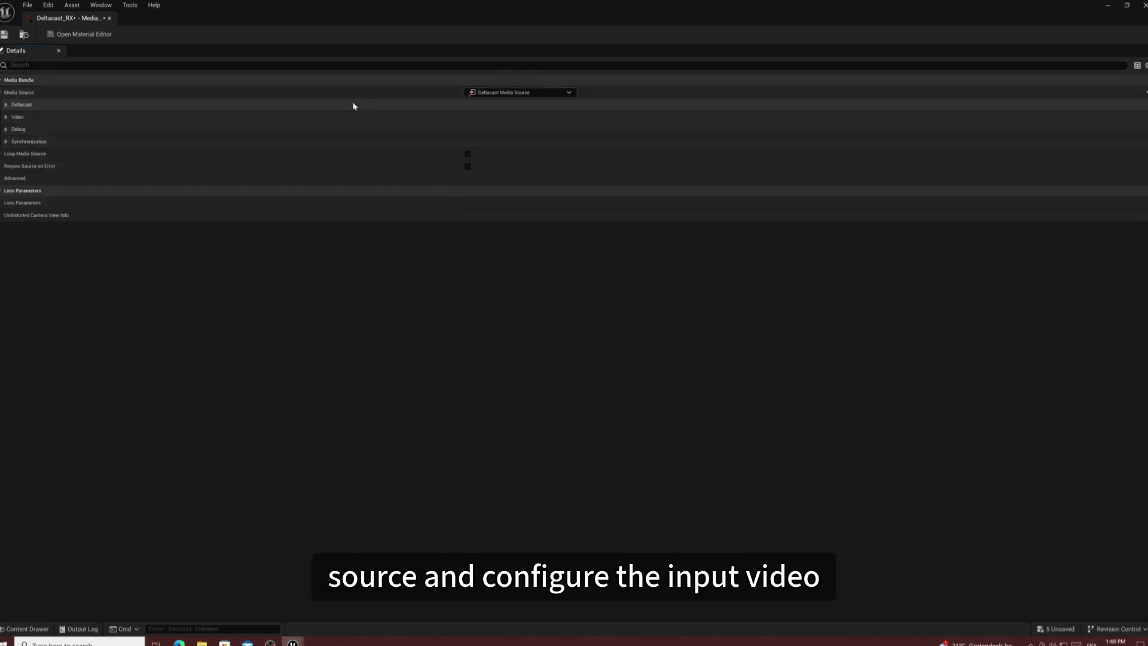
{"action": "left_click", "coordinate": [352, 106]}
{"action": "left_click", "coordinate": [510, 116]}
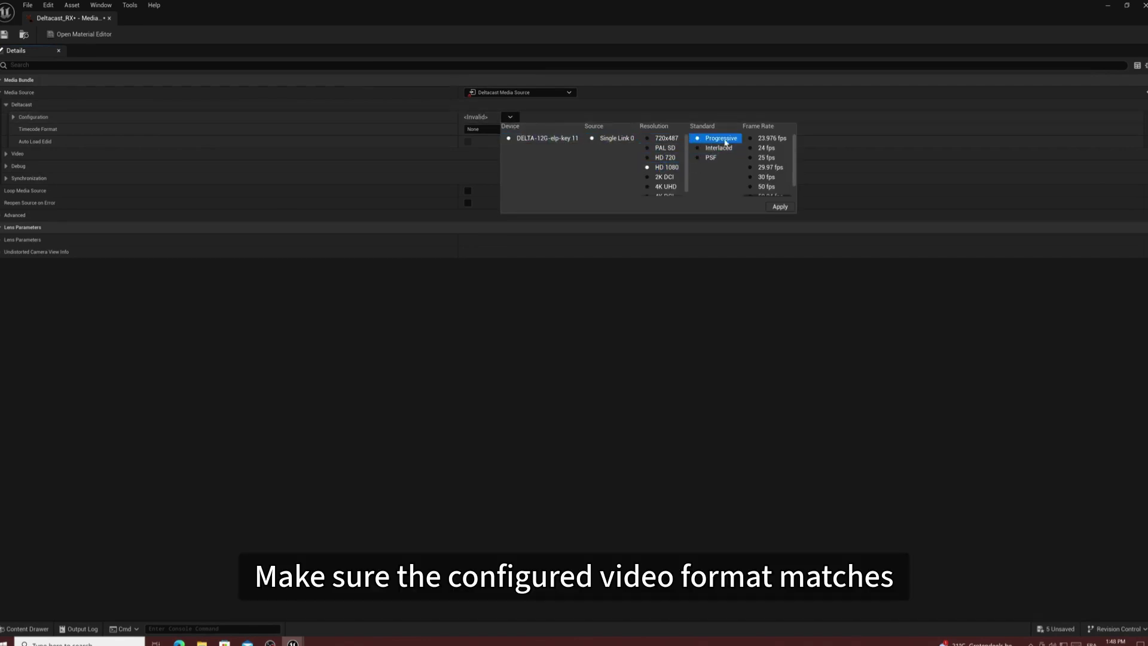
{"action": "left_click", "coordinate": [759, 177]}
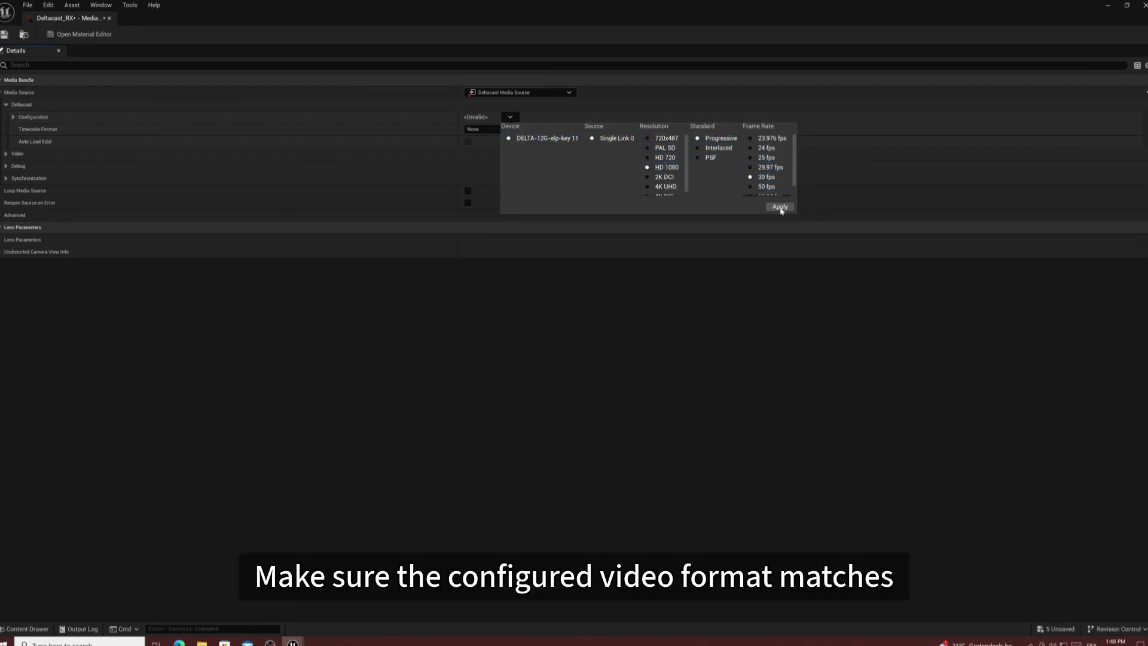
{"action": "left_click", "coordinate": [780, 207]}
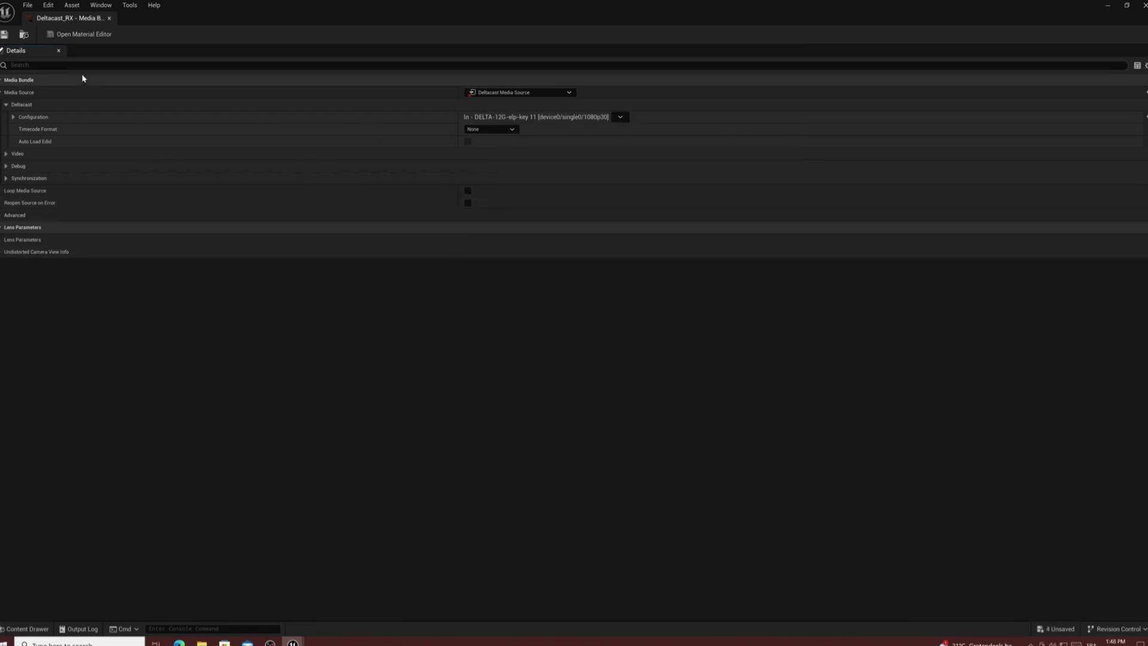
{"action": "left_click", "coordinate": [109, 19]}
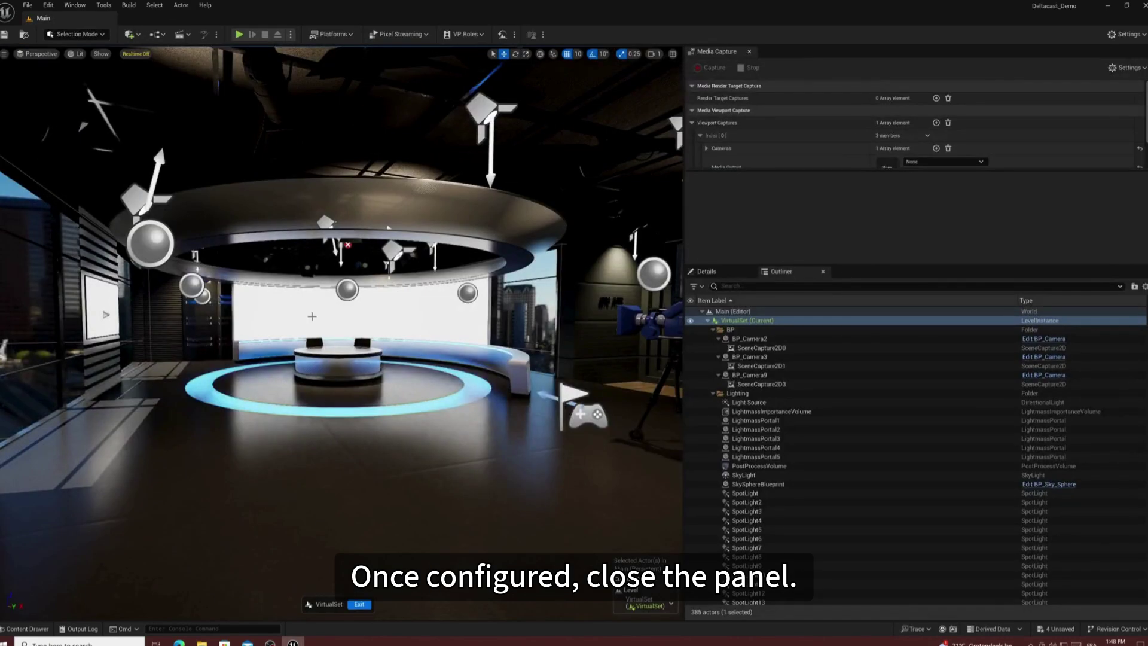
Drag the Deltacast_RX bundle into the studio scene and frame its media plane
{"action": "scroll", "coordinate": [340, 328], "scroll_direction": "up", "scroll_amount": 2}
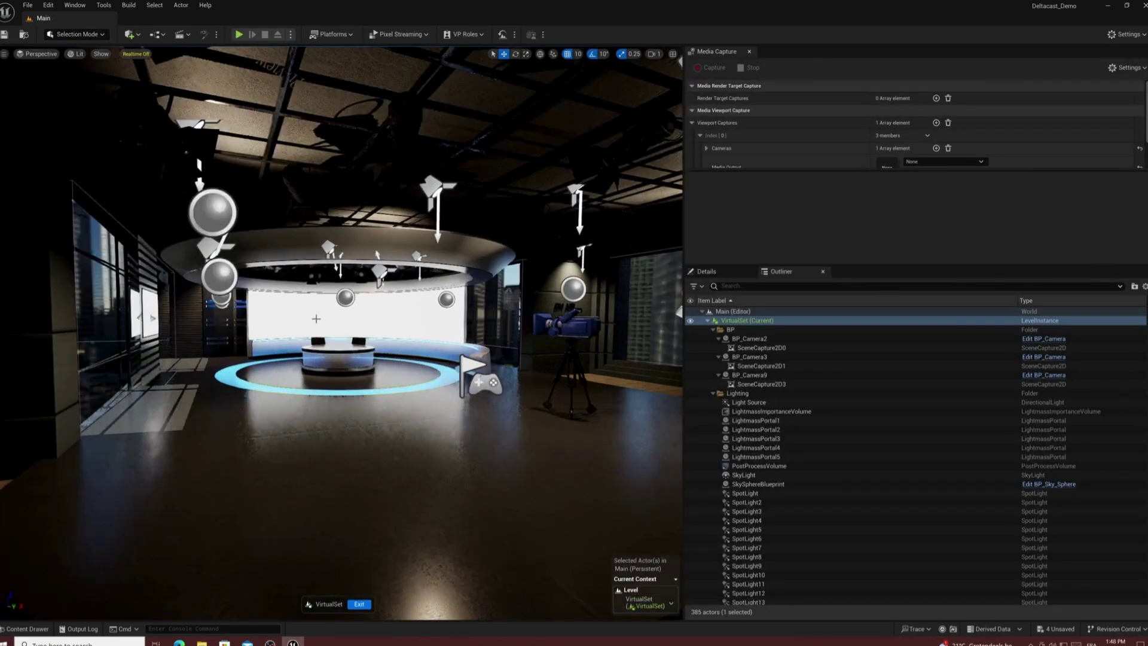
{"action": "left_click", "coordinate": [27, 629]}
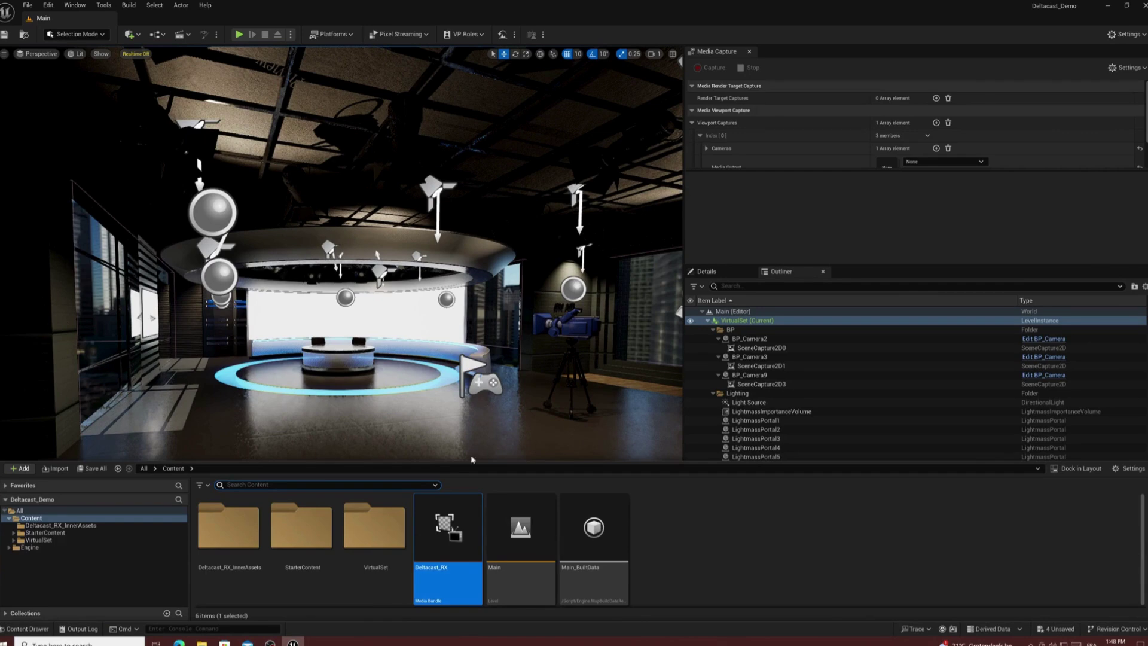
{"action": "left_click_drag", "start_coordinate": [461, 542], "coordinate": [459, 472]}
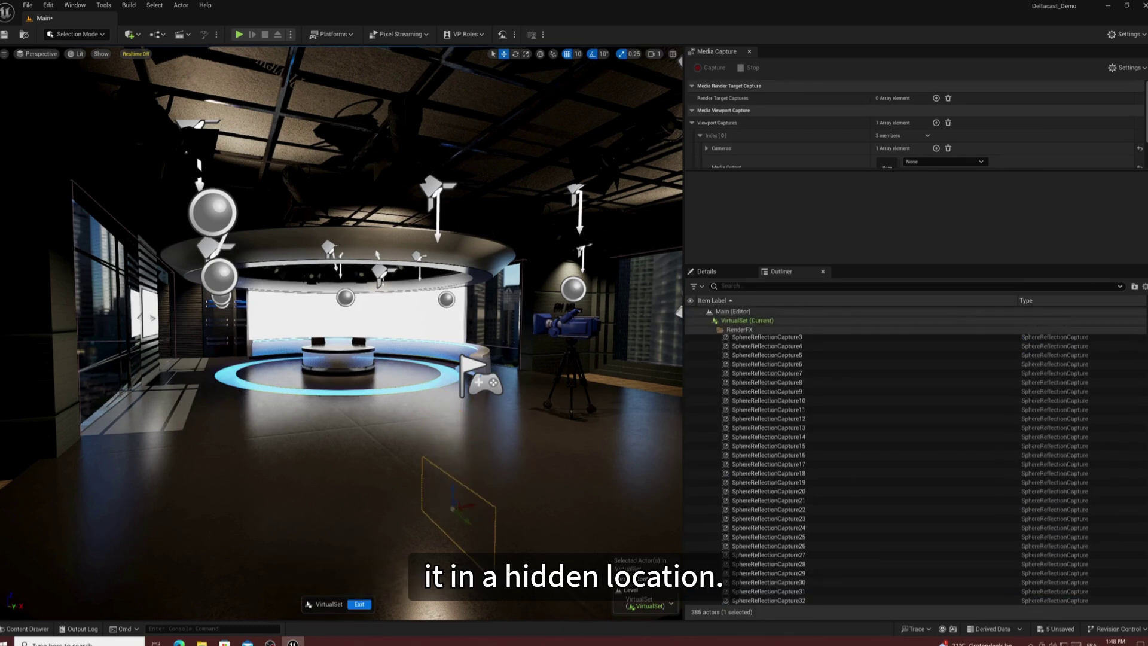
{"action": "key", "text": "f"}
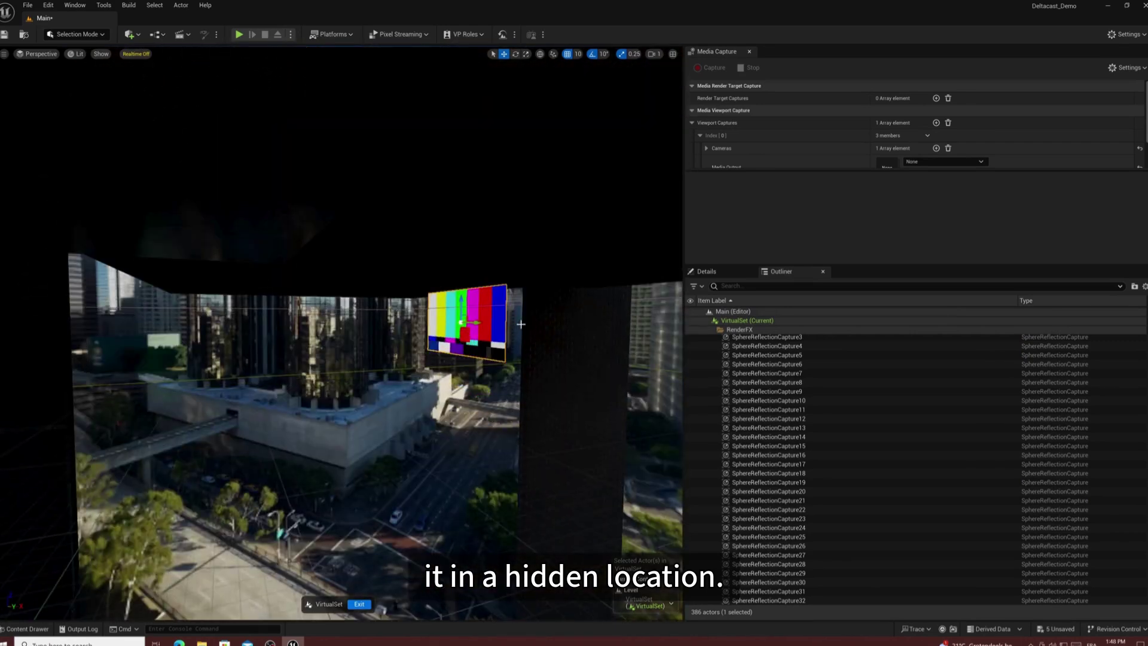
{"action": "key", "text": "Escape"}
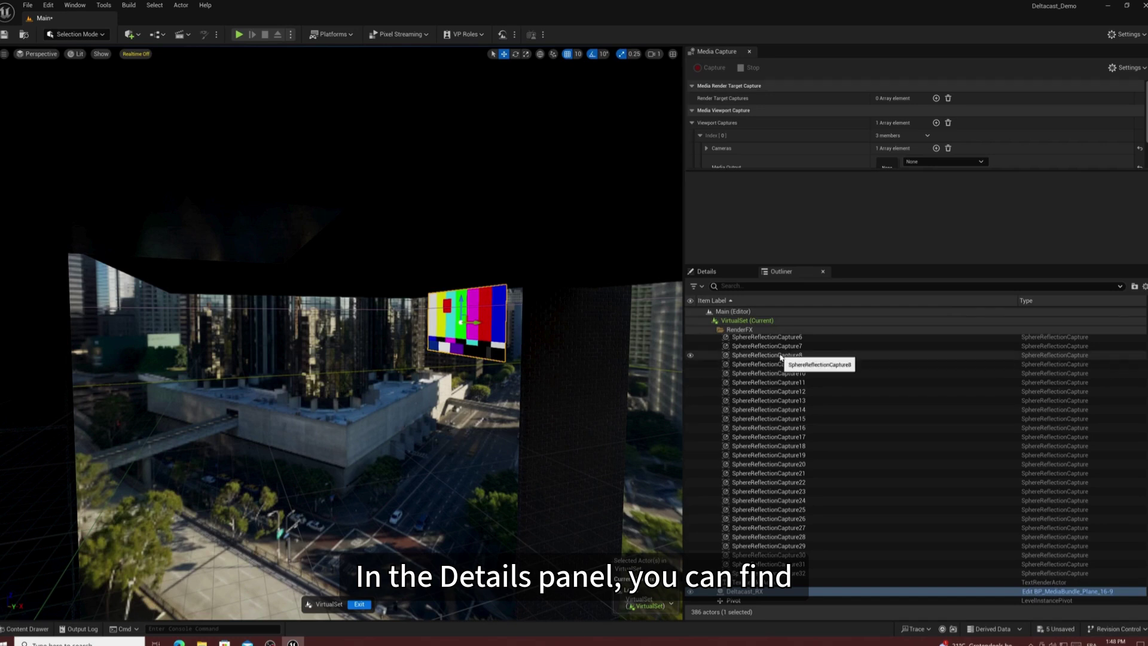
{"action": "key", "text": "ctrl+z"}
In the actor's Details, use Request Close Media then Request Play Media to restart the feed
{"action": "left_click", "coordinate": [734, 274]}
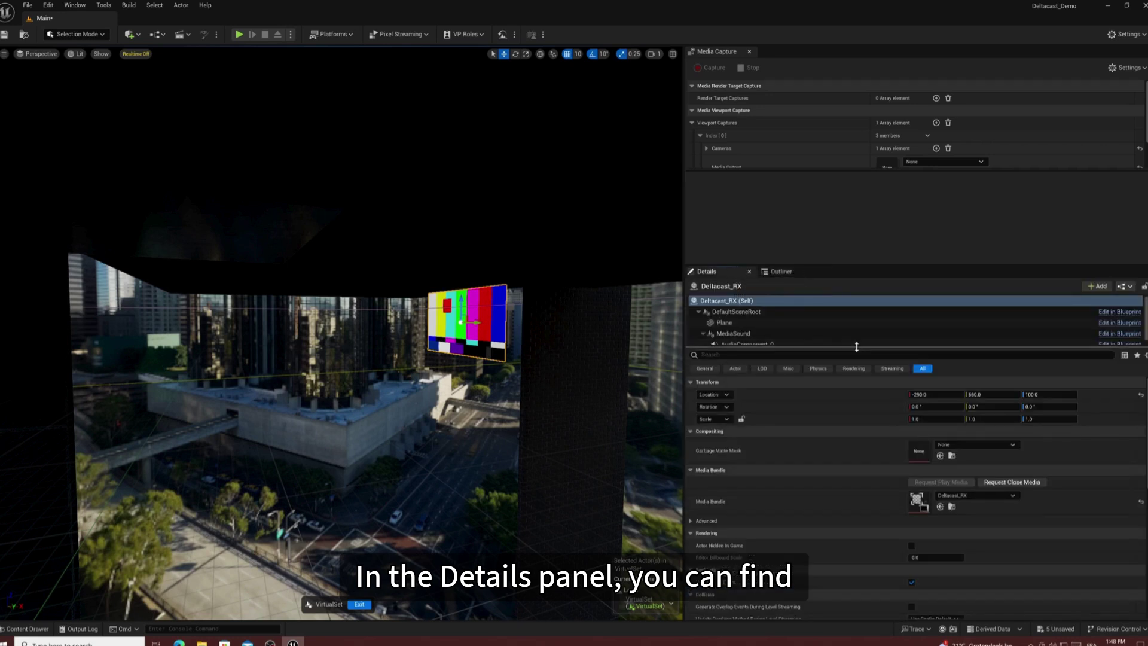
{"action": "left_click", "coordinate": [998, 482]}
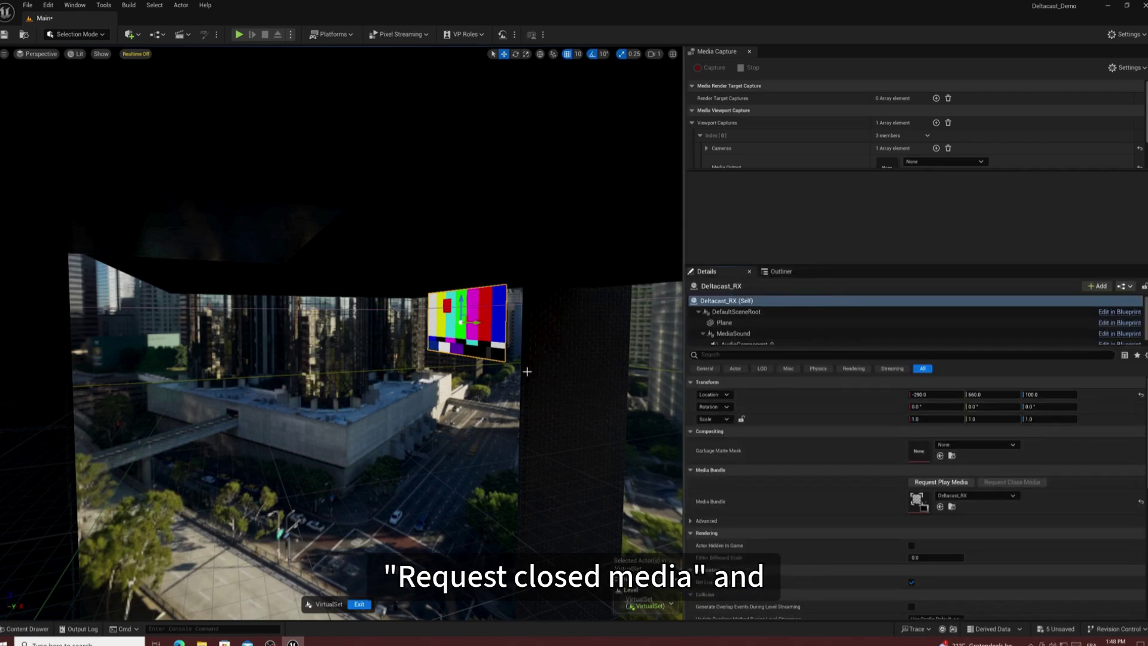
{"action": "left_click", "coordinate": [941, 482]}
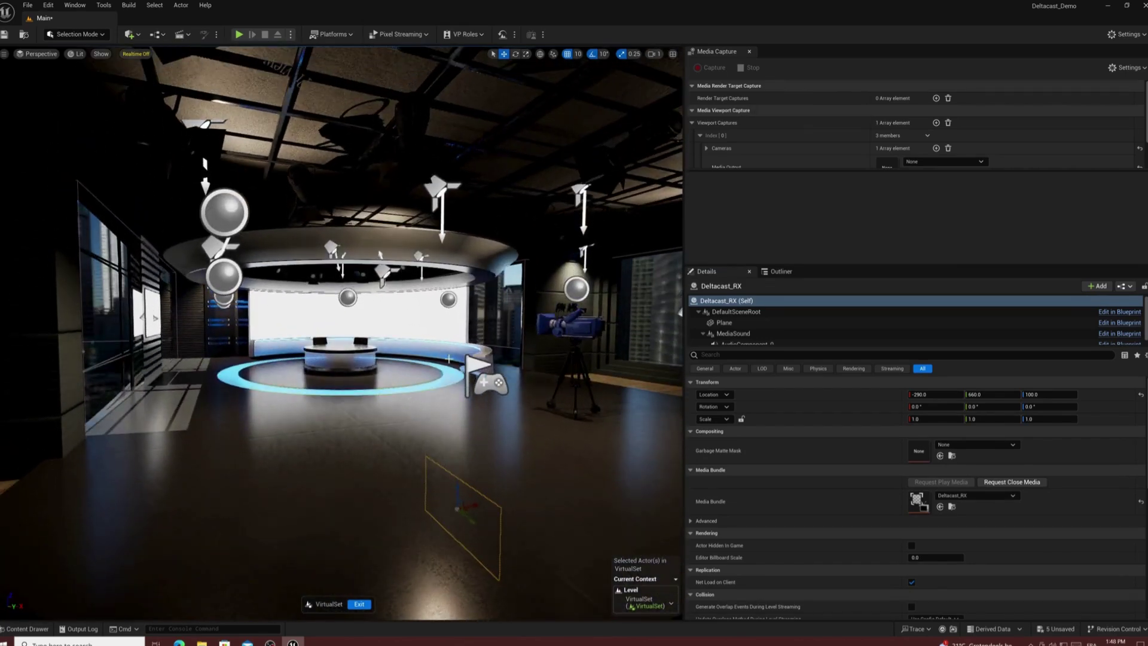
Drop T_Deltacast_RX_BC from Deltacast_RX_InnerAssets onto the video wall and locate its new material
{"action": "left_click", "coordinate": [27, 629]}
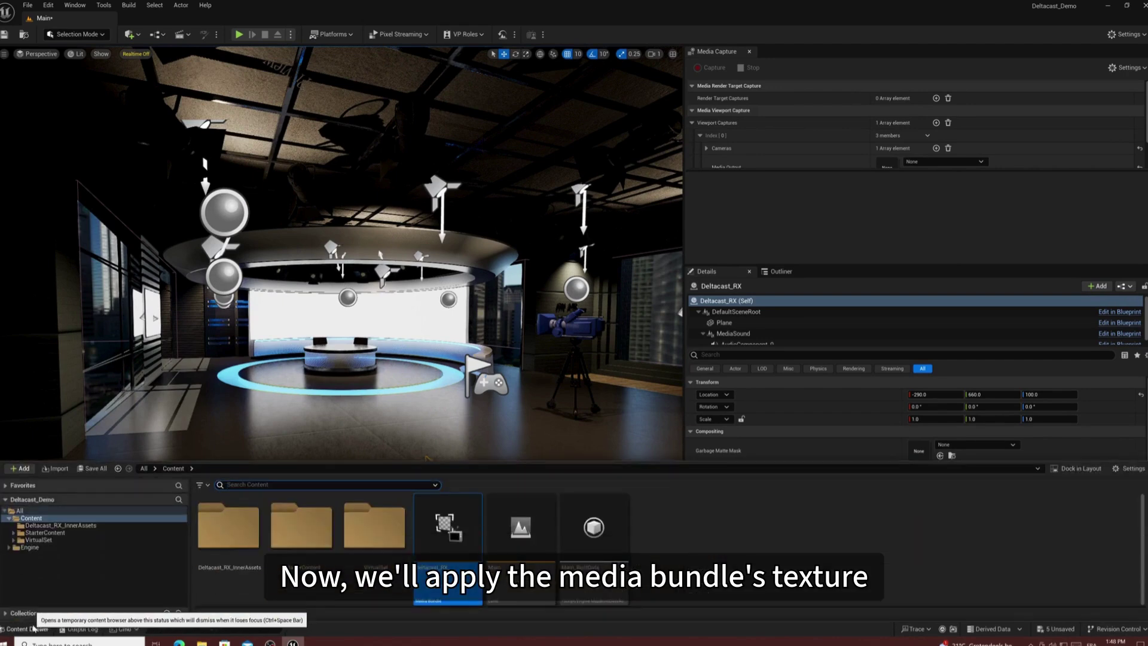
{"action": "left_click", "coordinate": [81, 525]}
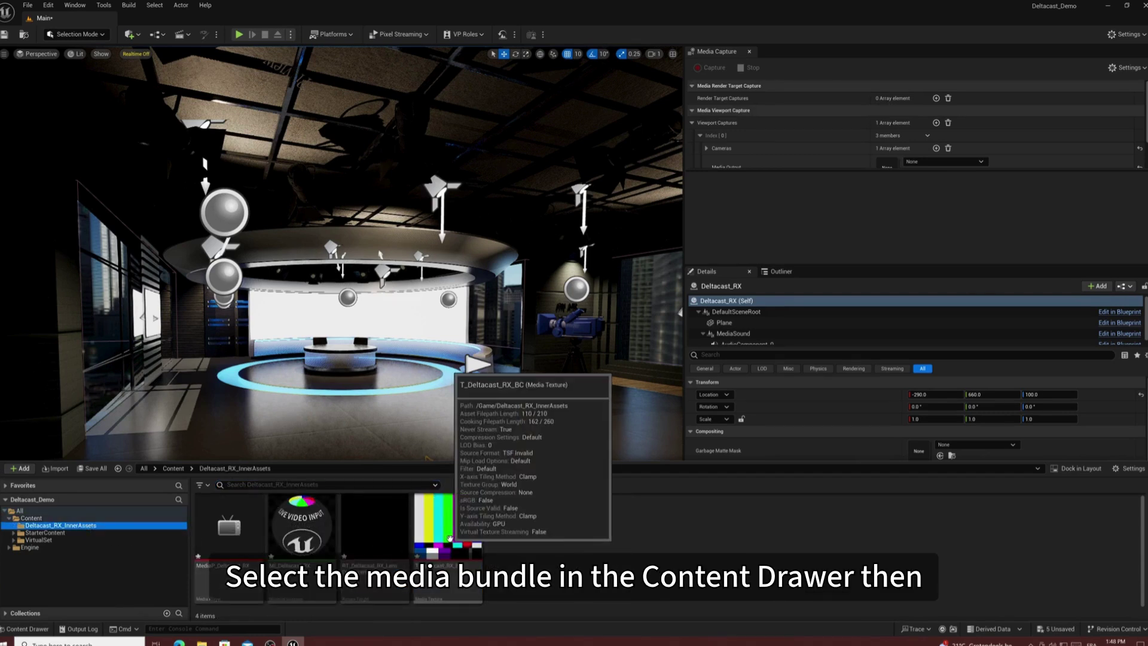
{"action": "left_click_drag", "start_coordinate": [449, 537], "coordinate": [414, 332]}
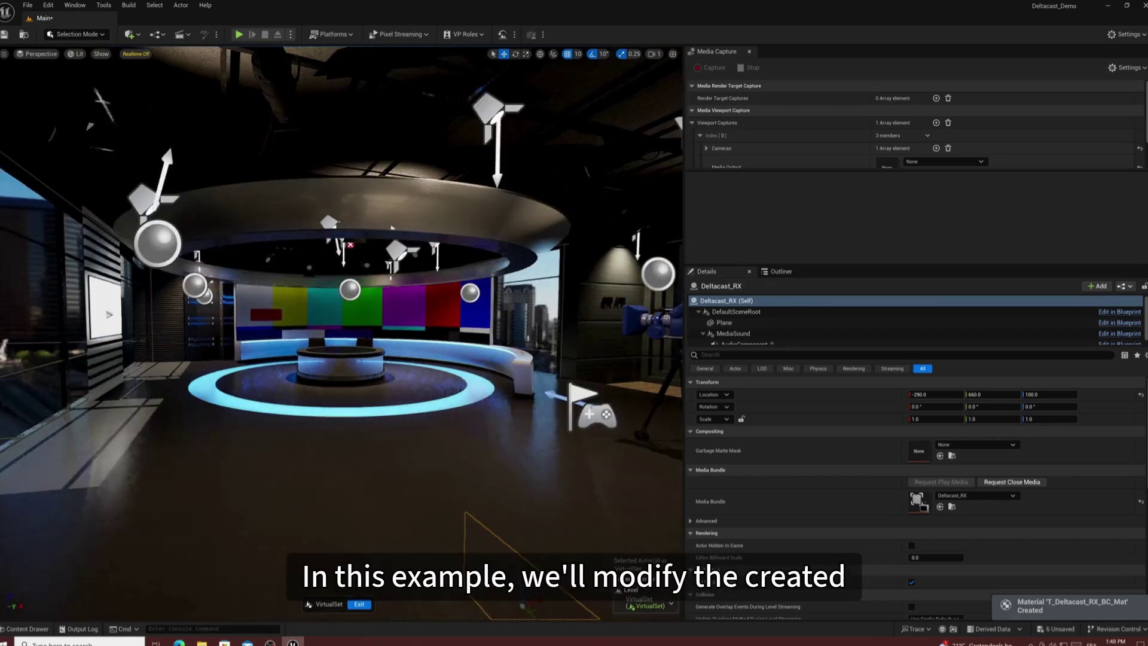
{"action": "left_click", "coordinate": [417, 311]}
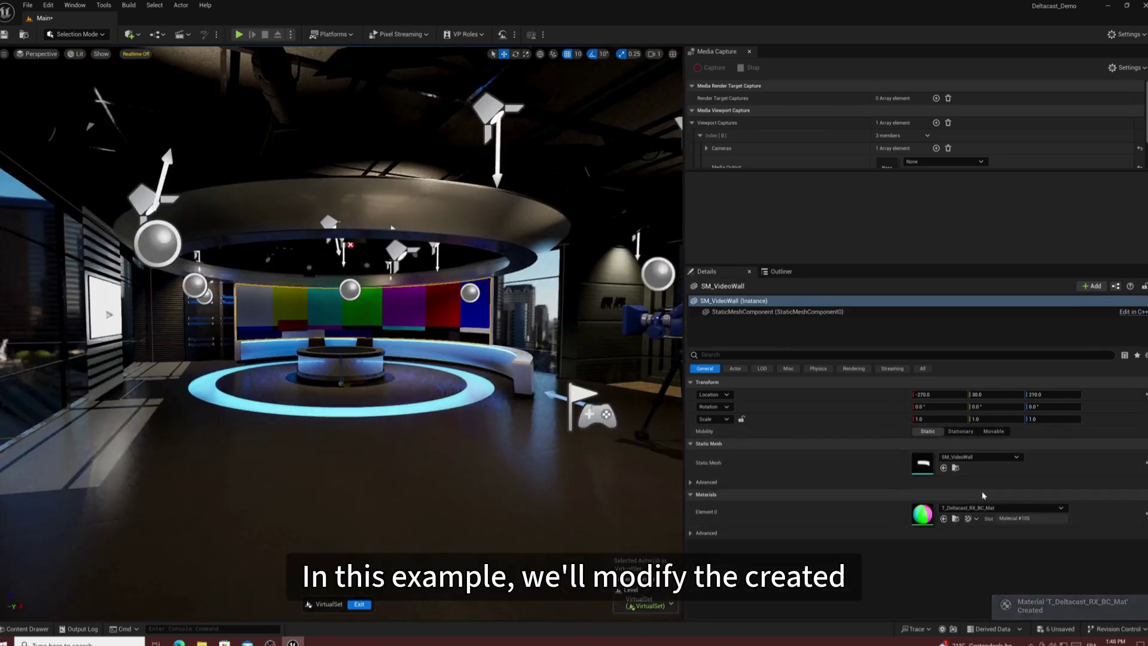
{"action": "left_click", "coordinate": [954, 520]}
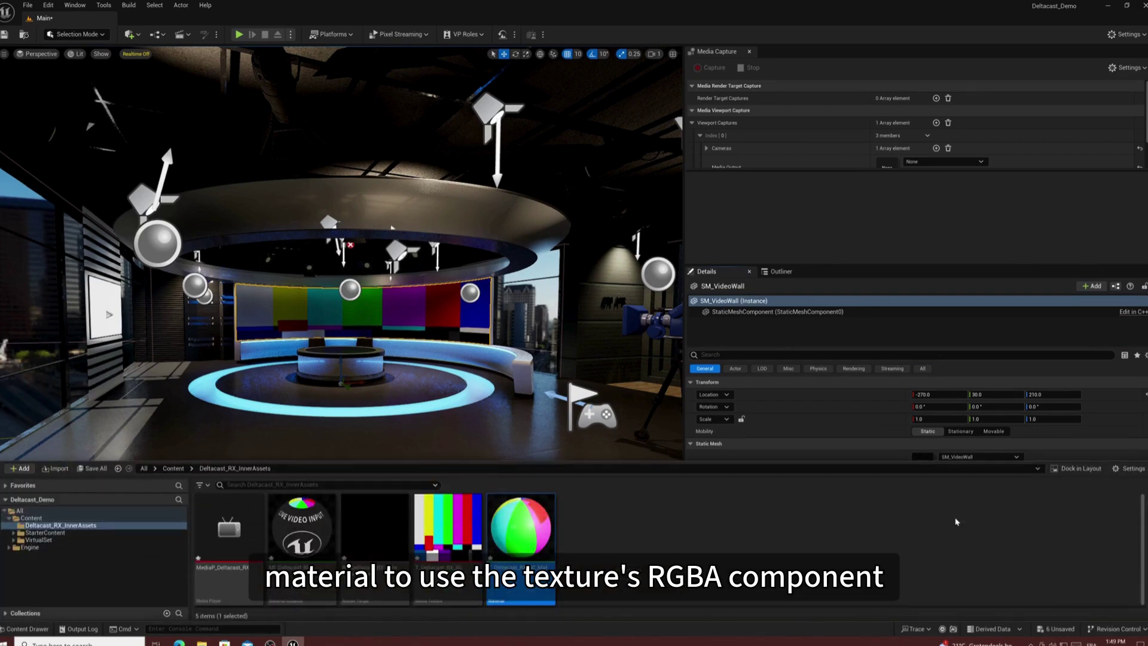
Connect the Texture Sample's RGBA to Emissive Color in T_Deltacast_RX_BC_Mat, save, and close
{"action": "double_click", "coordinate": [520, 527]}
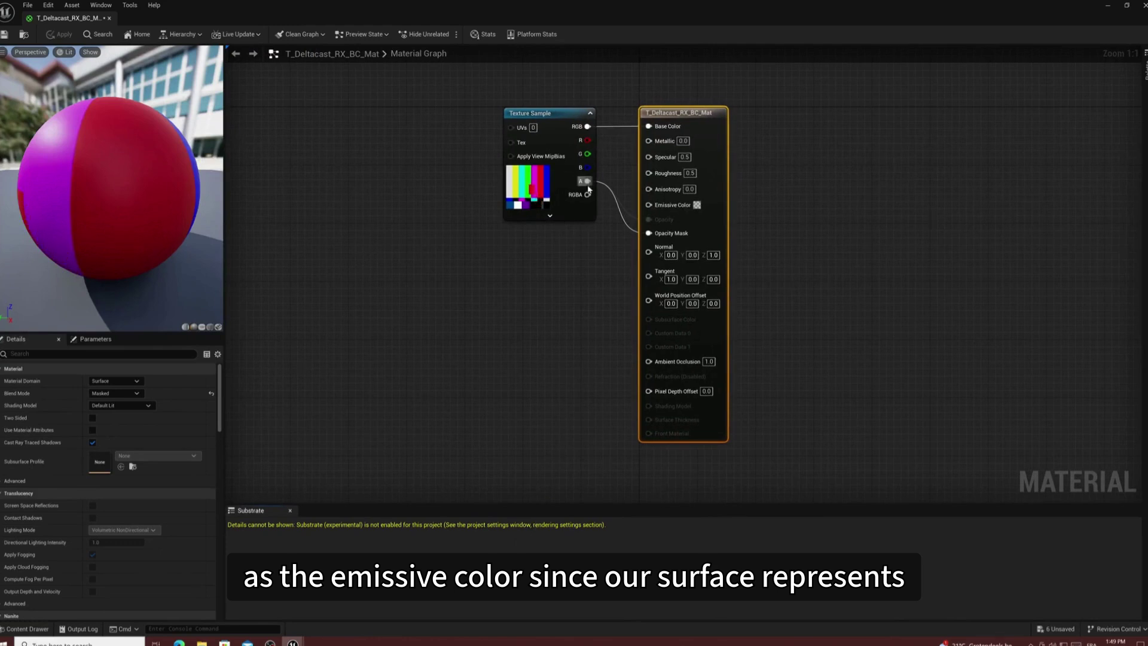
{"action": "left_click_drag", "start_coordinate": [588, 195], "coordinate": [650, 207]}
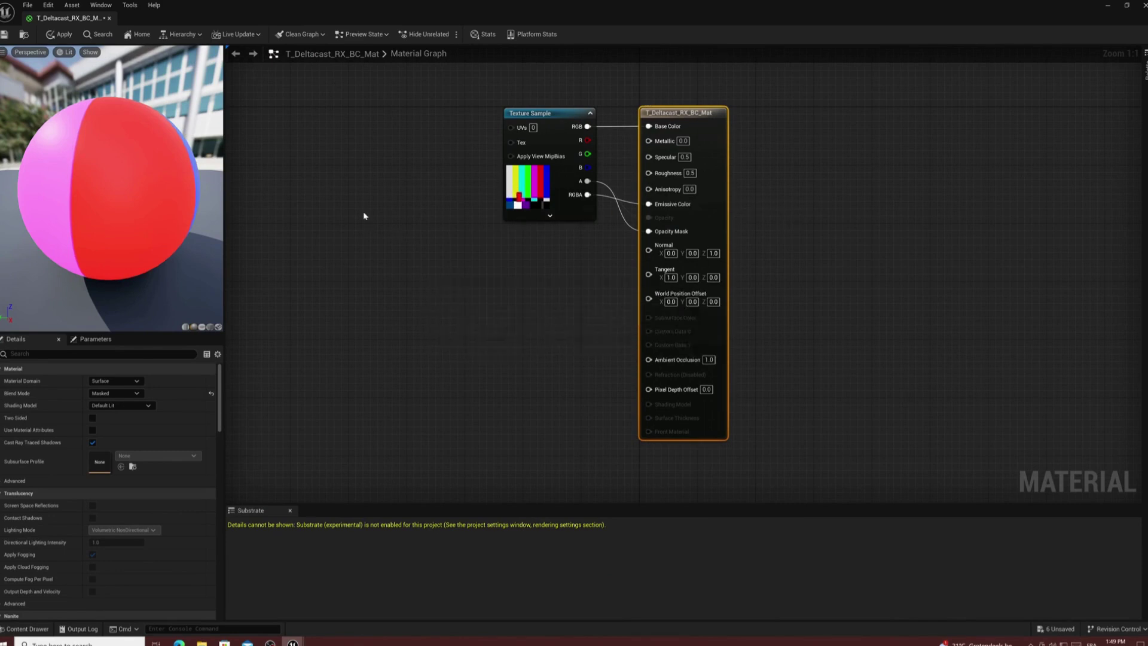
{"action": "key", "text": "ctrl+s"}
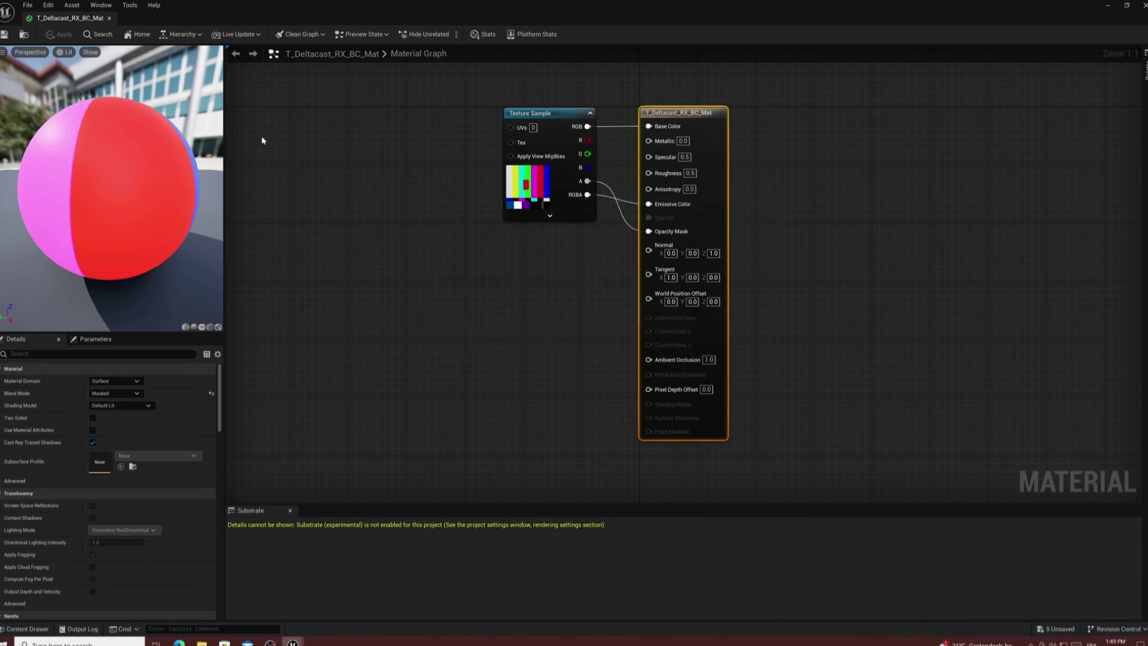
{"action": "left_click", "coordinate": [110, 18]}
Add a Deltacast Media Output asset named Deltacast_TX in the top-level Content folder
{"action": "mouse_move", "coordinate": [322, 202]}
{"action": "right_mouse_down"}
{"action": "mouse_move", "coordinate": [299, 209]}
{"action": "mouse_move", "coordinate": [323, 202]}
{"action": "right_mouse_up"}
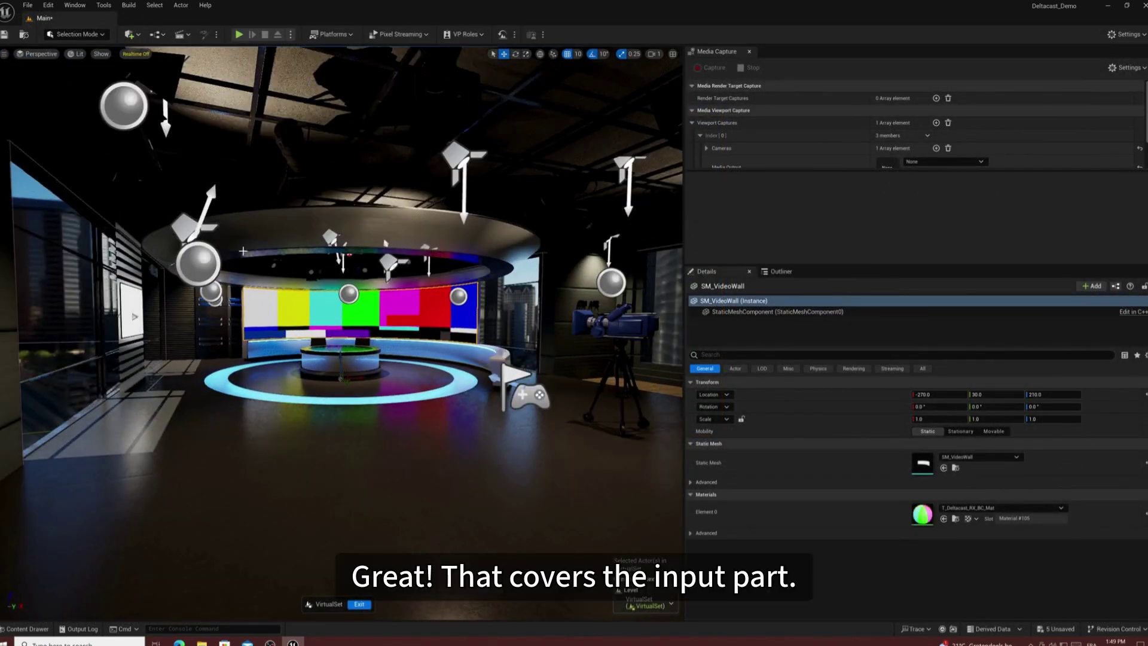
{"action": "left_click", "coordinate": [27, 629]}
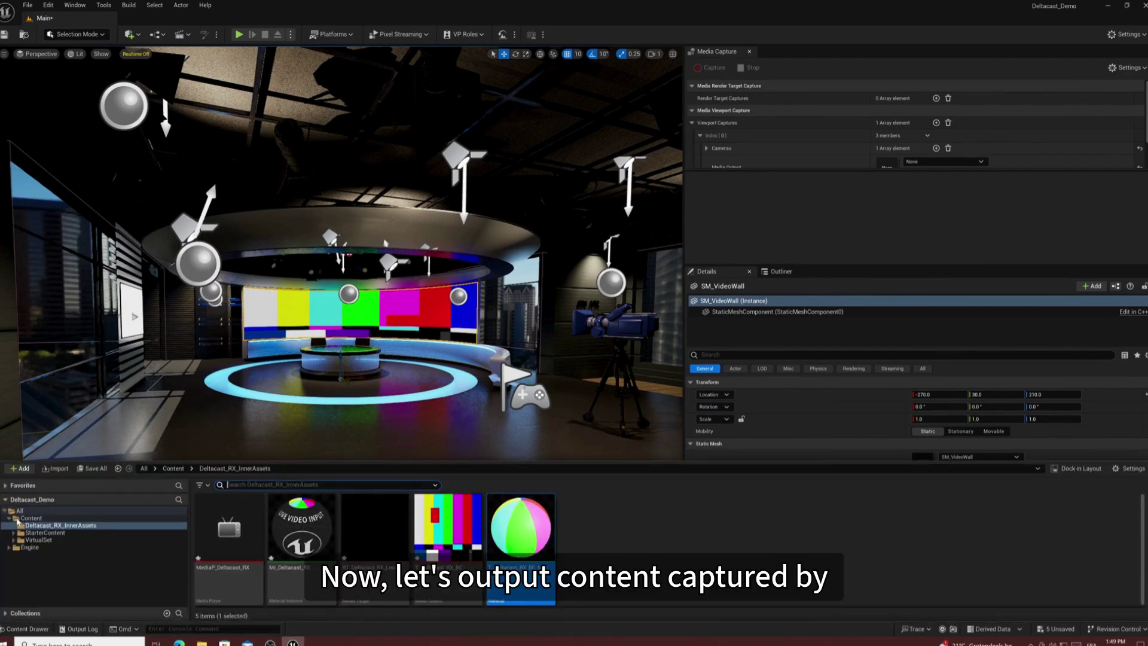
{"action": "left_click", "coordinate": [31, 518]}
{"action": "right_click", "coordinate": [699, 516]}
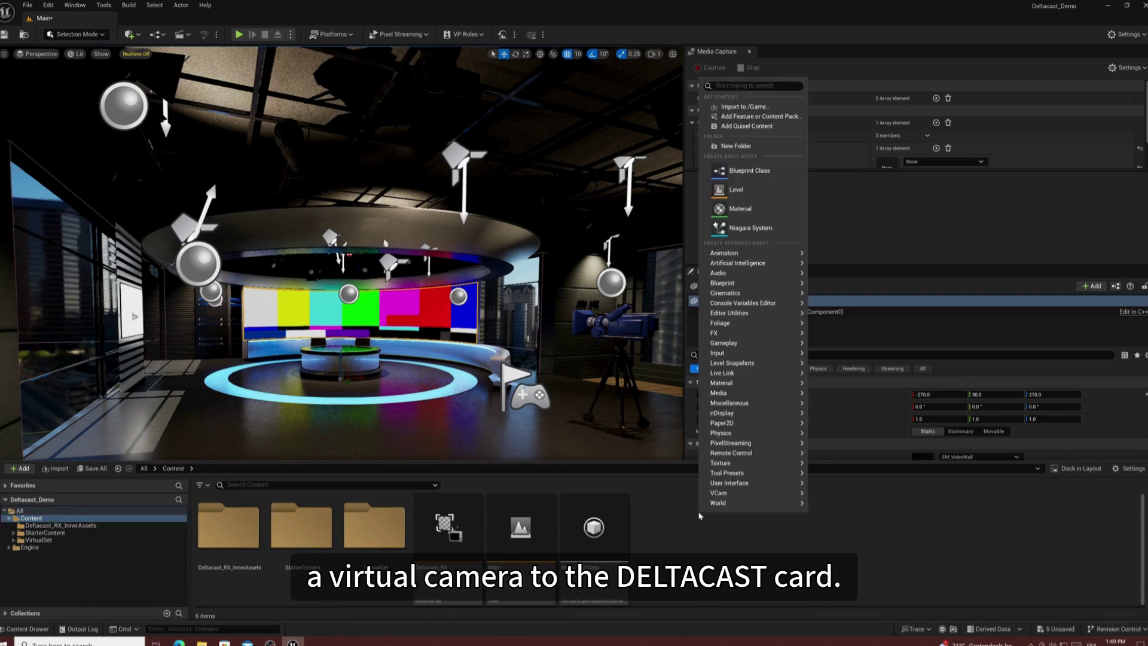
{"action": "mouse_move", "coordinate": [750, 418]}
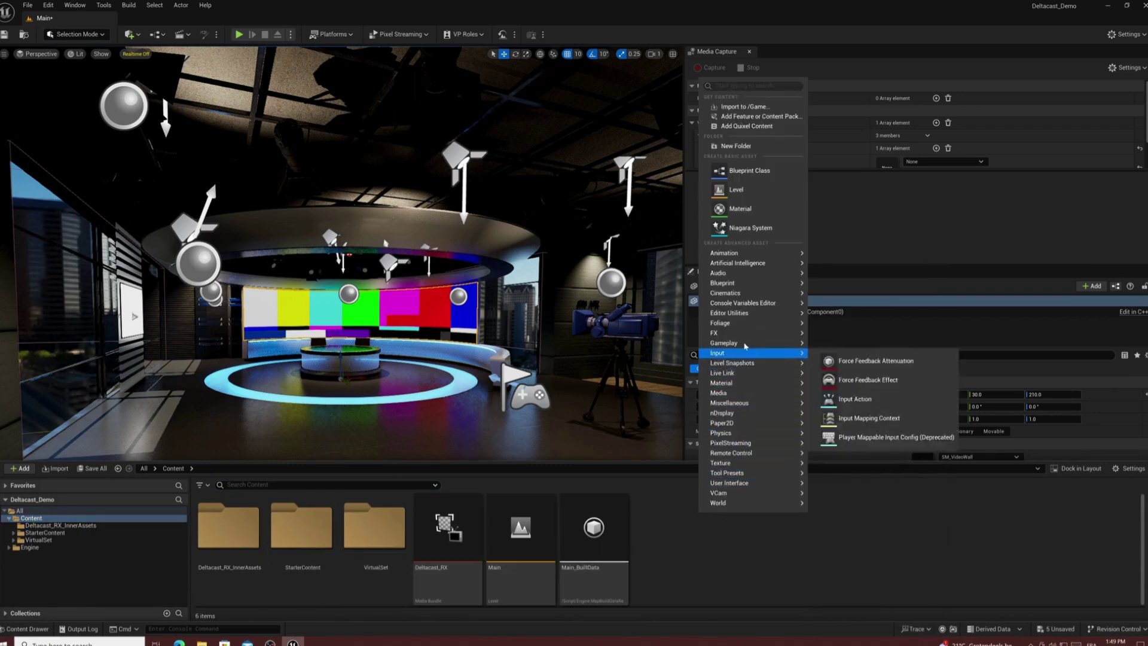
{"action": "mouse_move", "coordinate": [755, 387]}
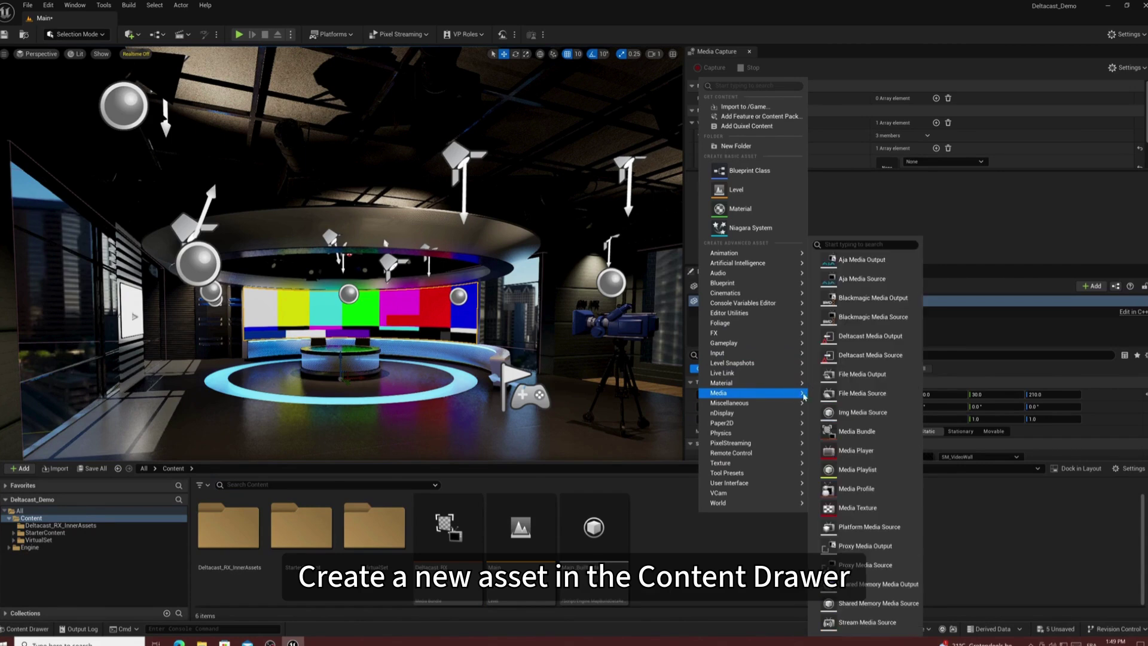
{"action": "left_click", "coordinate": [870, 337]}
{"action": "type", "text": "Deltacast_TX"}
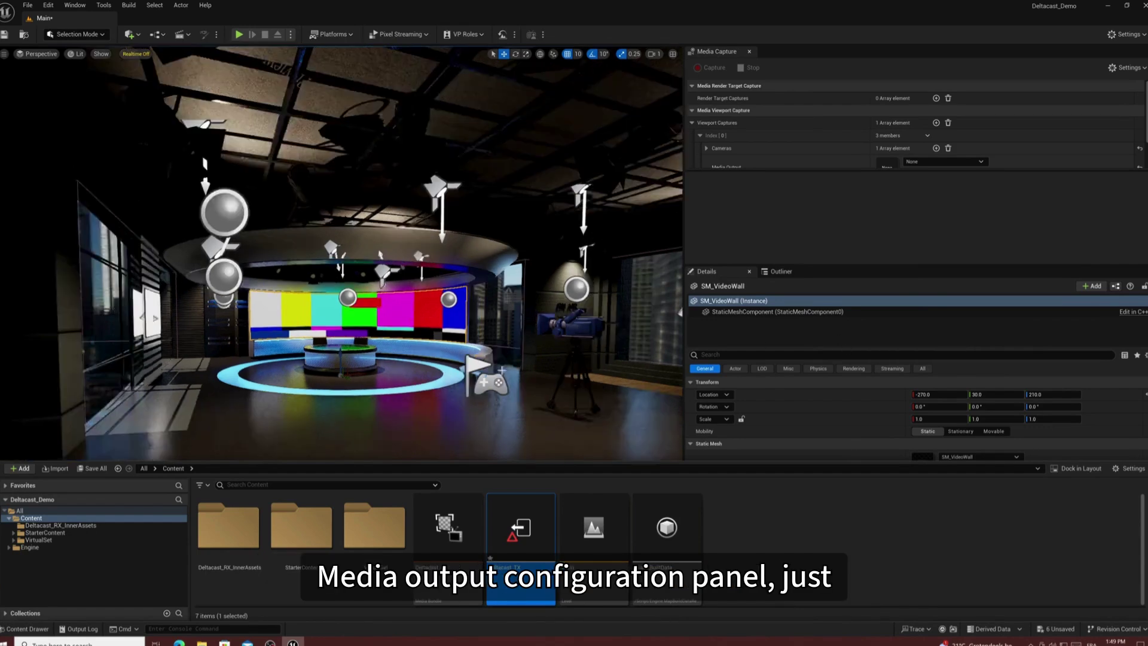
{"action": "scroll", "coordinate": [502, 370], "scroll_direction": "up", "scroll_amount": 3}
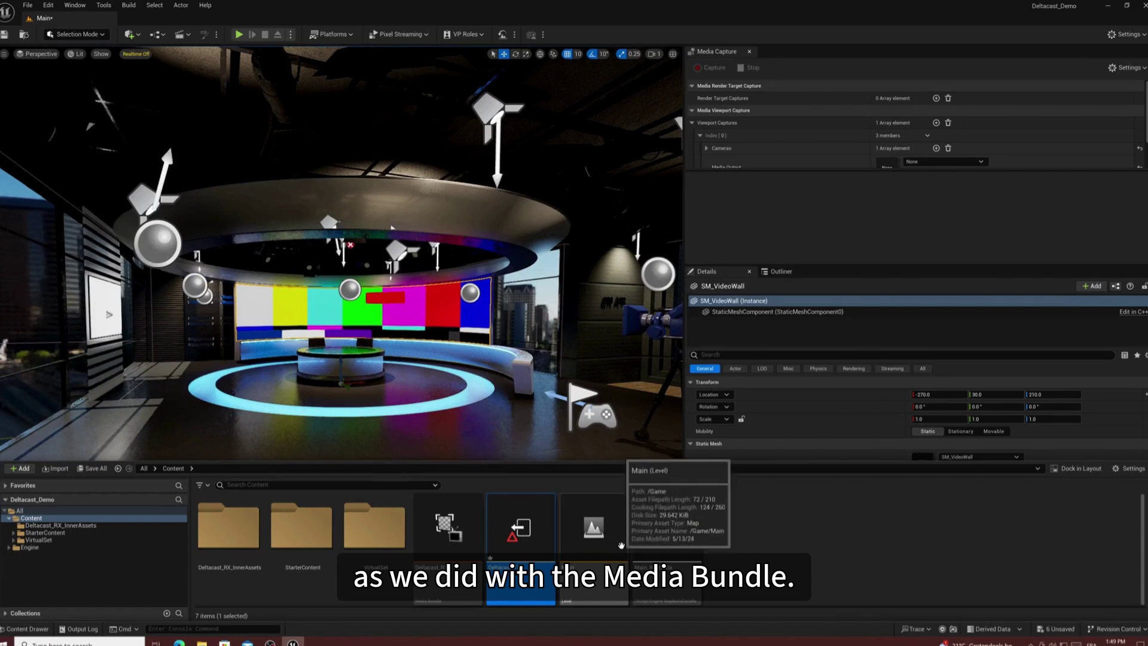
Configure Deltacast_TX to output HD 1080 progressive at 30 fps and apply it
{"action": "double_click", "coordinate": [519, 552]}
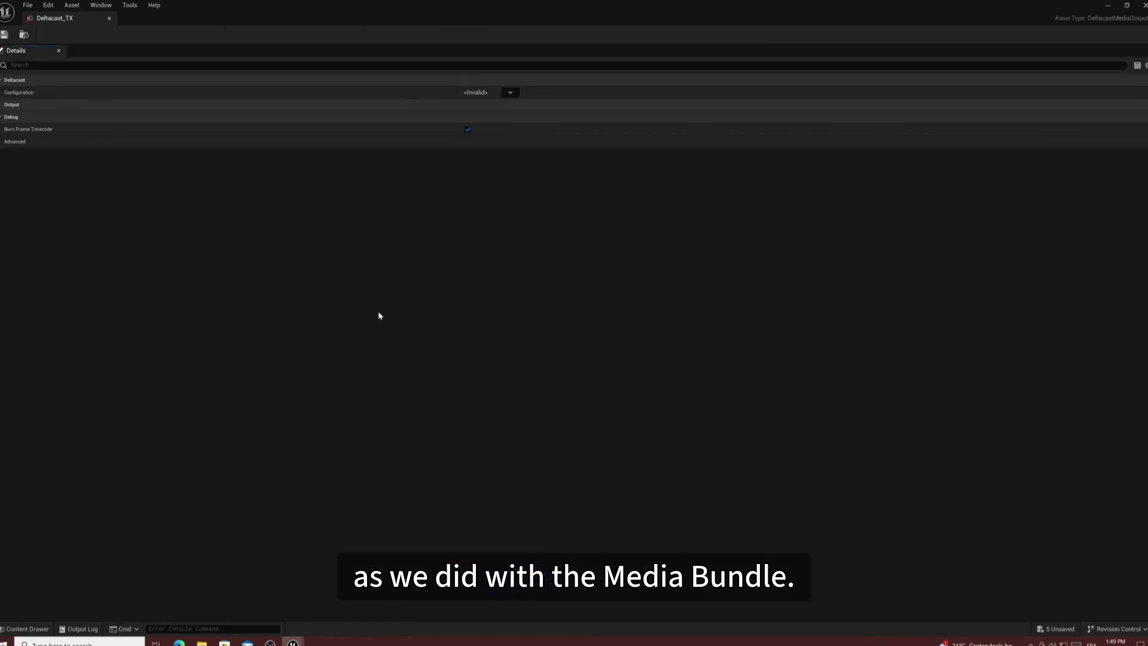
{"action": "left_click", "coordinate": [510, 91]}
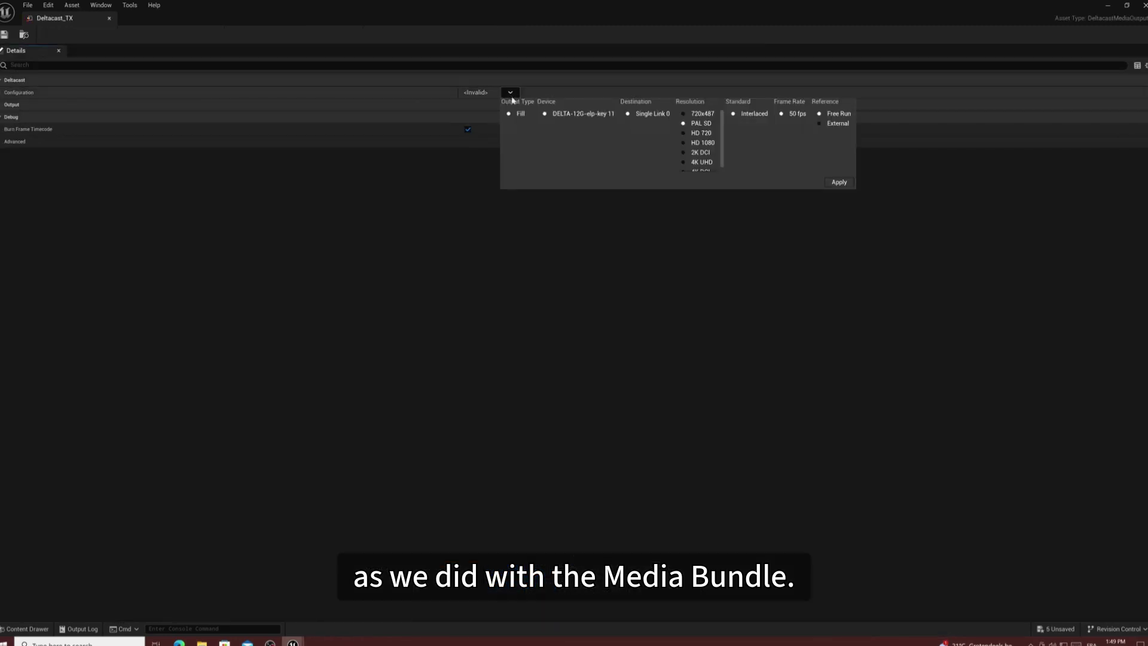
{"action": "left_click", "coordinate": [696, 142]}
{"action": "left_click", "coordinate": [754, 113]}
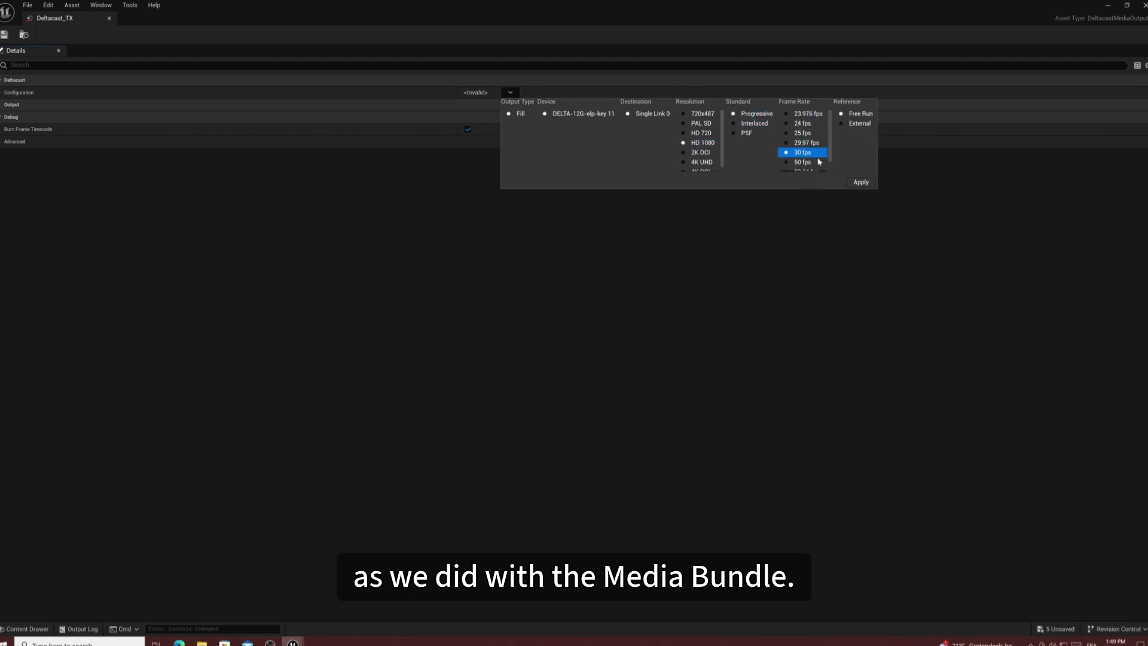
{"action": "left_click", "coordinate": [861, 184]}
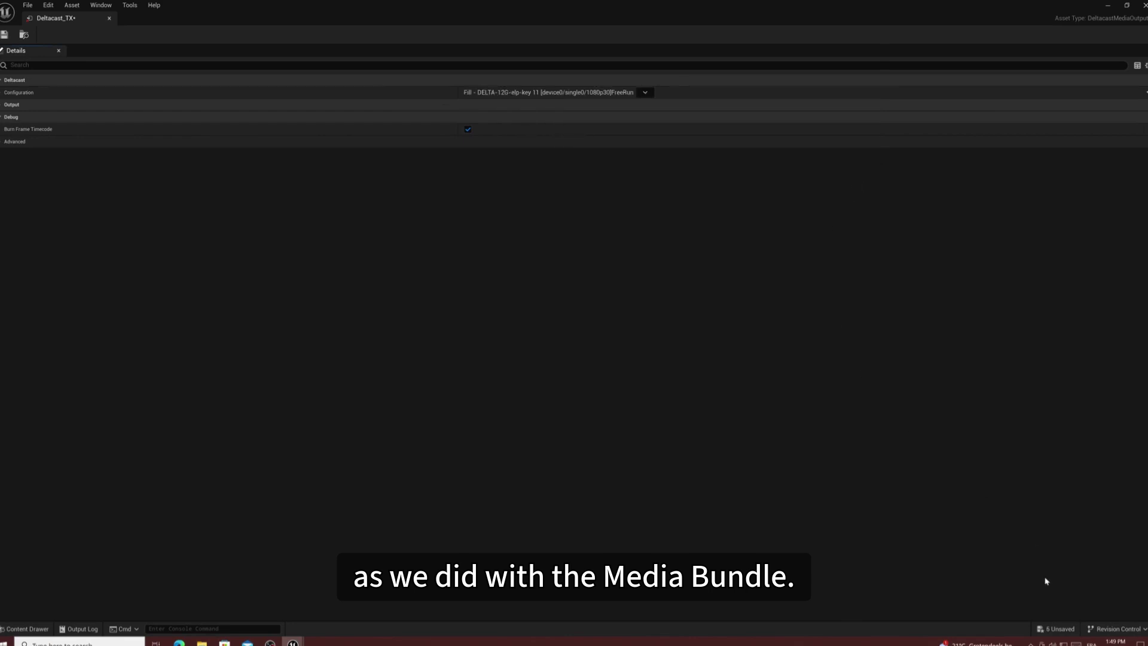
Save the Deltacast_TX asset with Save Selected and close its editor
{"action": "left_click", "coordinate": [1060, 628]}
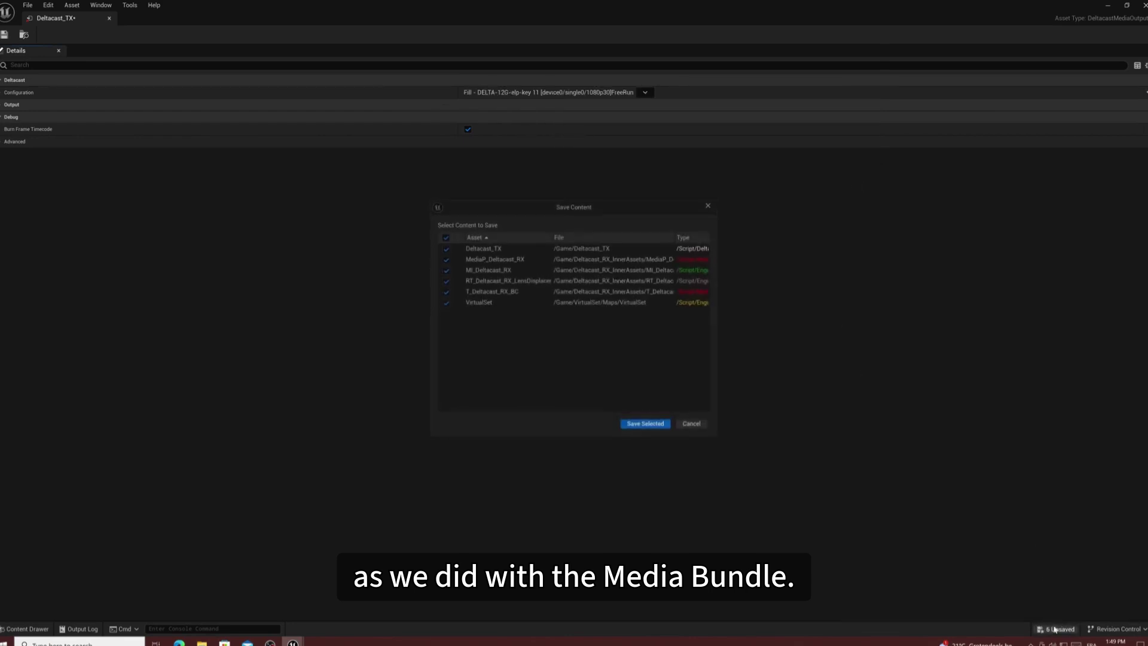
{"action": "left_click", "coordinate": [645, 424]}
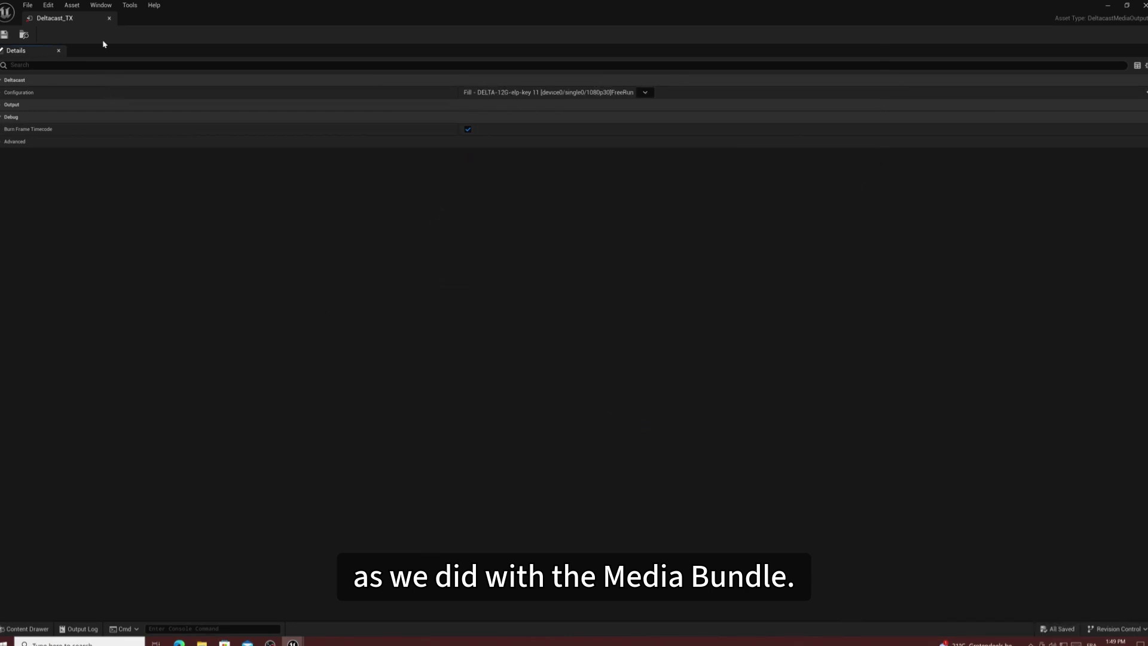
{"action": "left_click", "coordinate": [109, 18]}
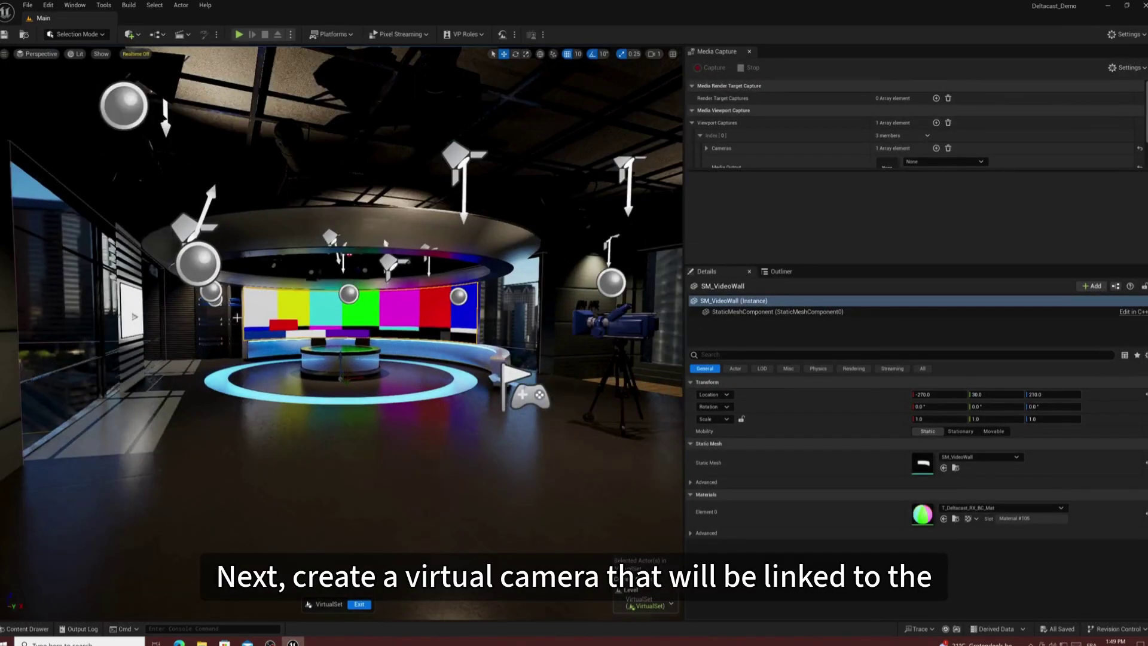
Place a new Camera Actor in the level beside the set
{"action": "right_click", "coordinate": [226, 443]}
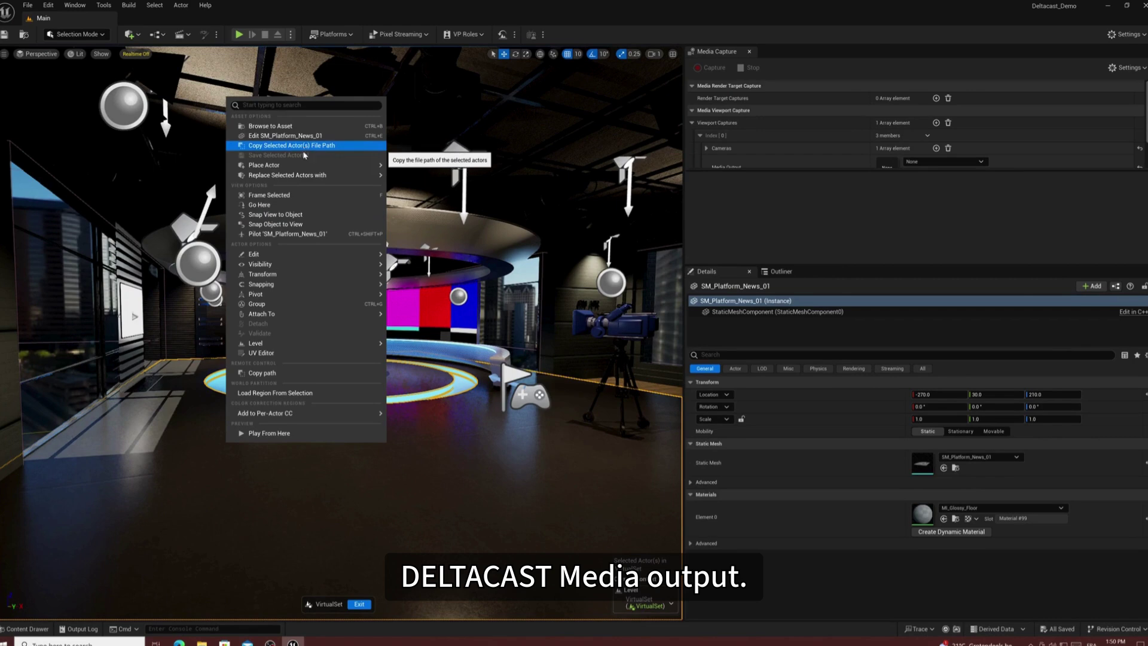
{"action": "mouse_move", "coordinate": [311, 165]}
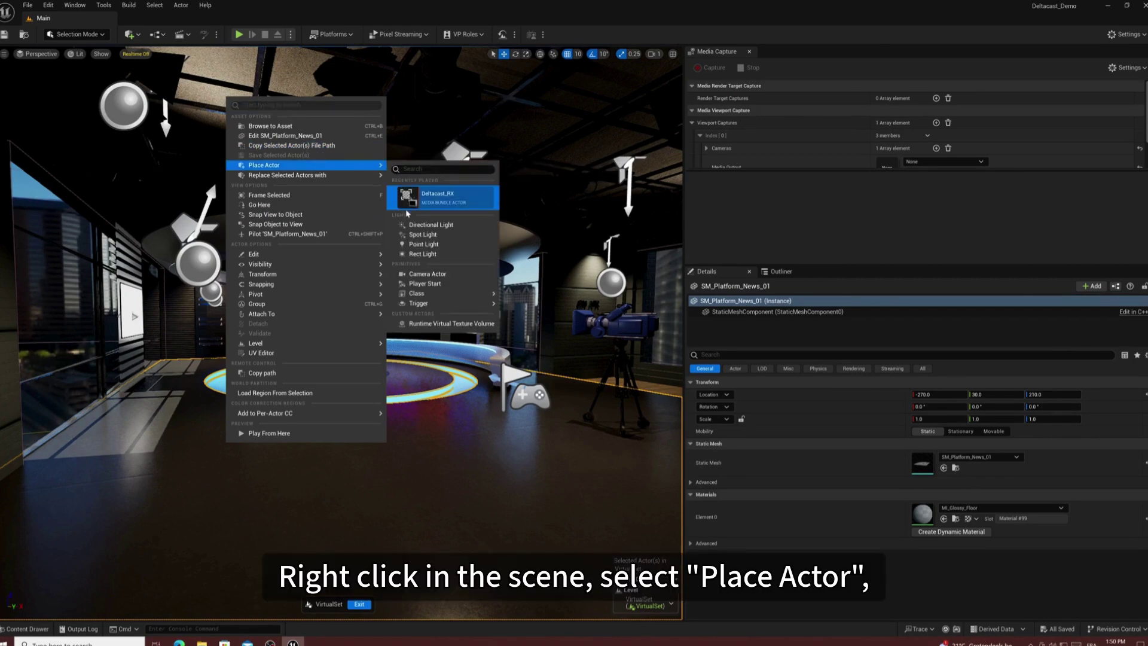
{"action": "left_click", "coordinate": [419, 273]}
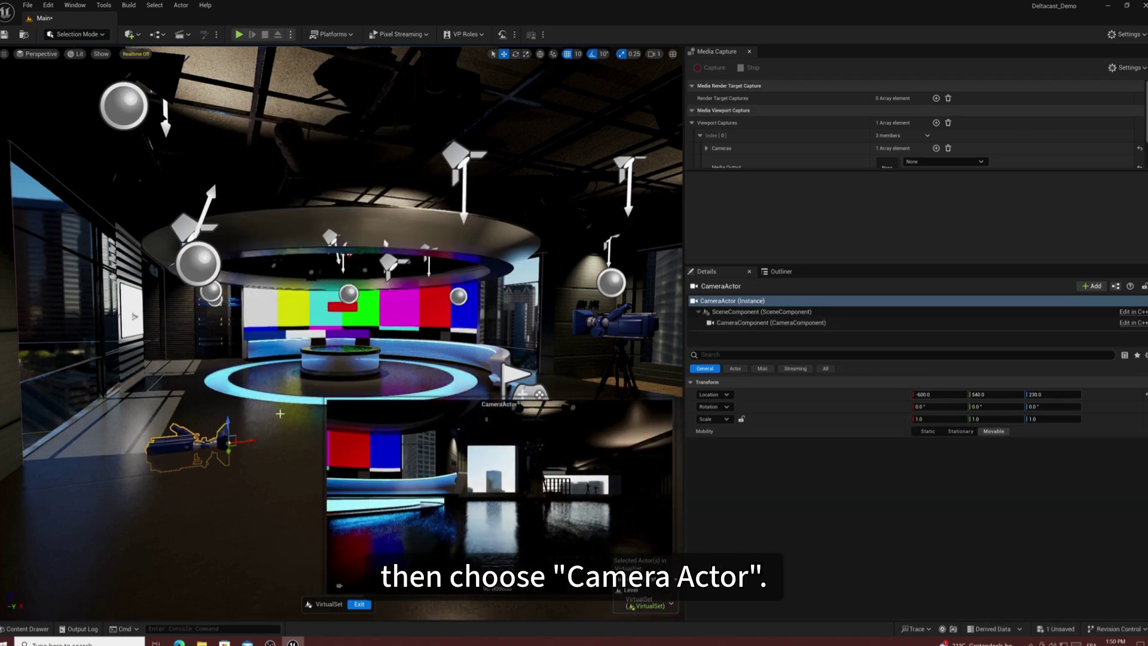
Raise the camera to height 340 and rotate it to Z -55, facing the video wall
{"action": "left_click_drag", "start_coordinate": [227, 420], "coordinate": [232, 379]}
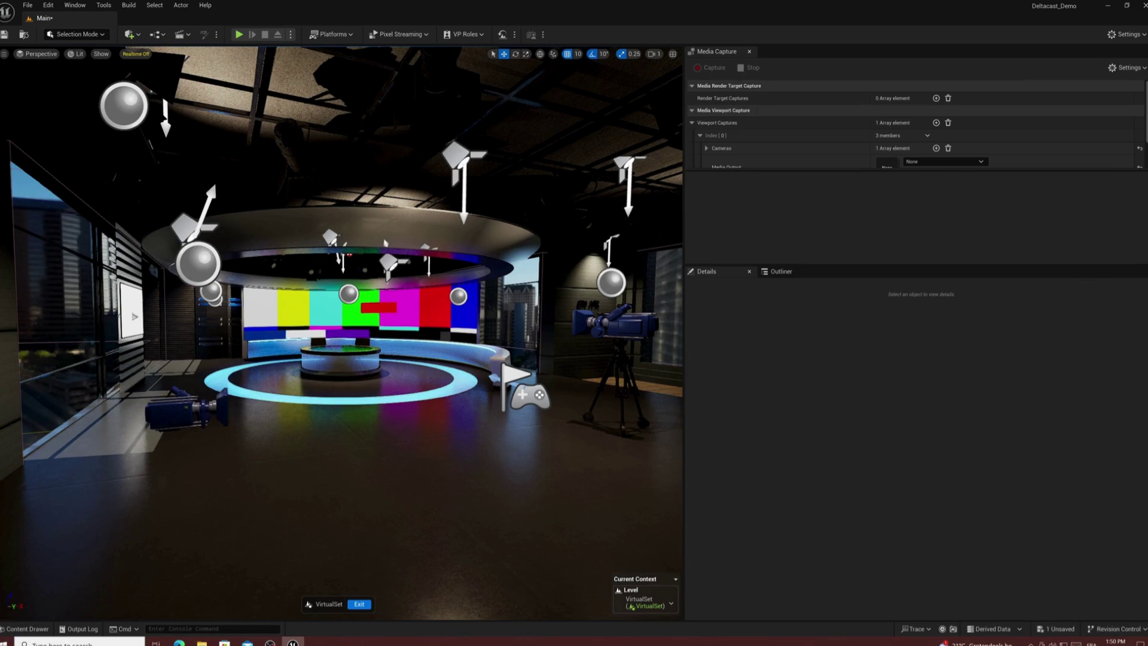
{"action": "left_click", "coordinate": [225, 396]}
{"action": "left_click_drag", "start_coordinate": [228, 391], "coordinate": [228, 376]}
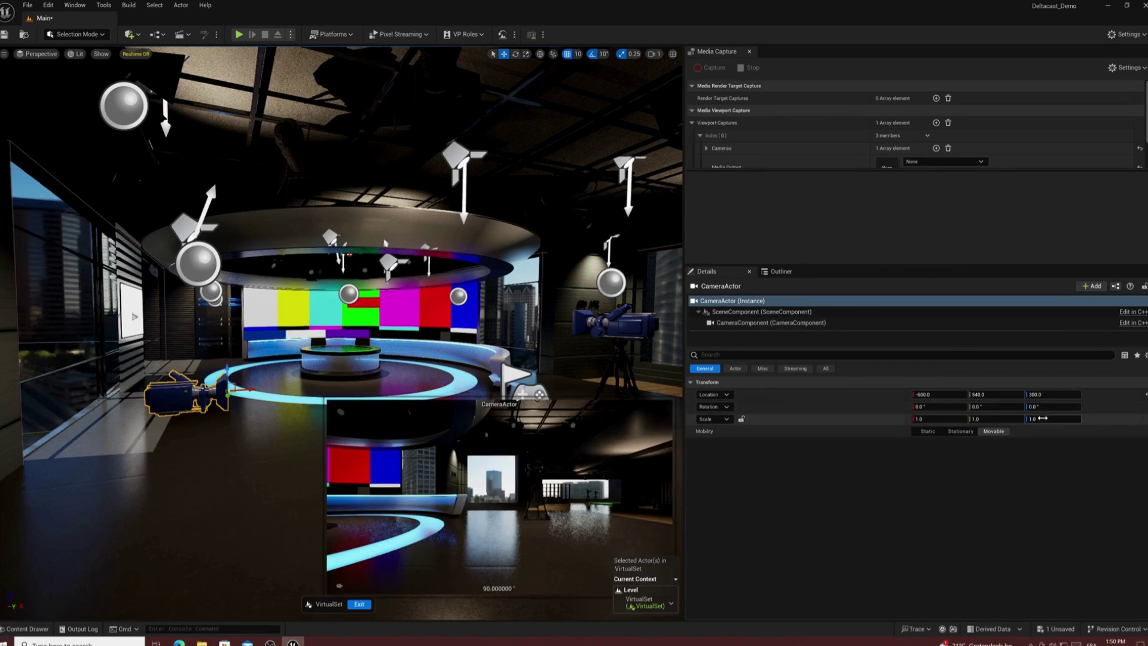
{"action": "left_click_drag", "start_coordinate": [1034, 407], "coordinate": [999, 407]}
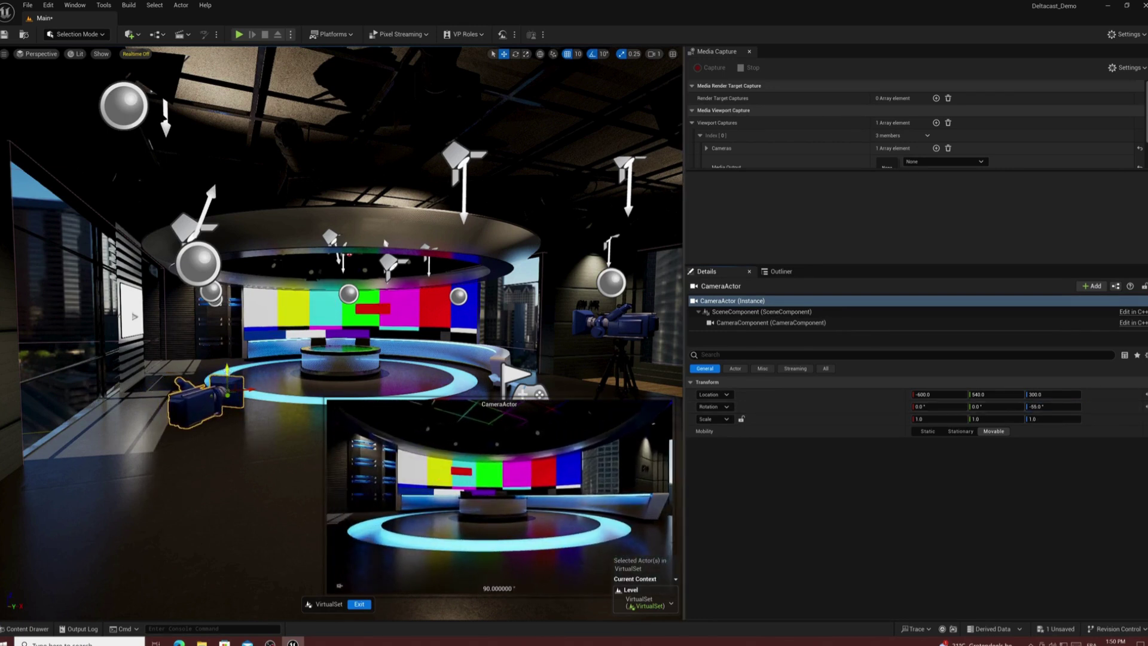
{"action": "left_click_drag", "start_coordinate": [227, 369], "coordinate": [229, 341]}
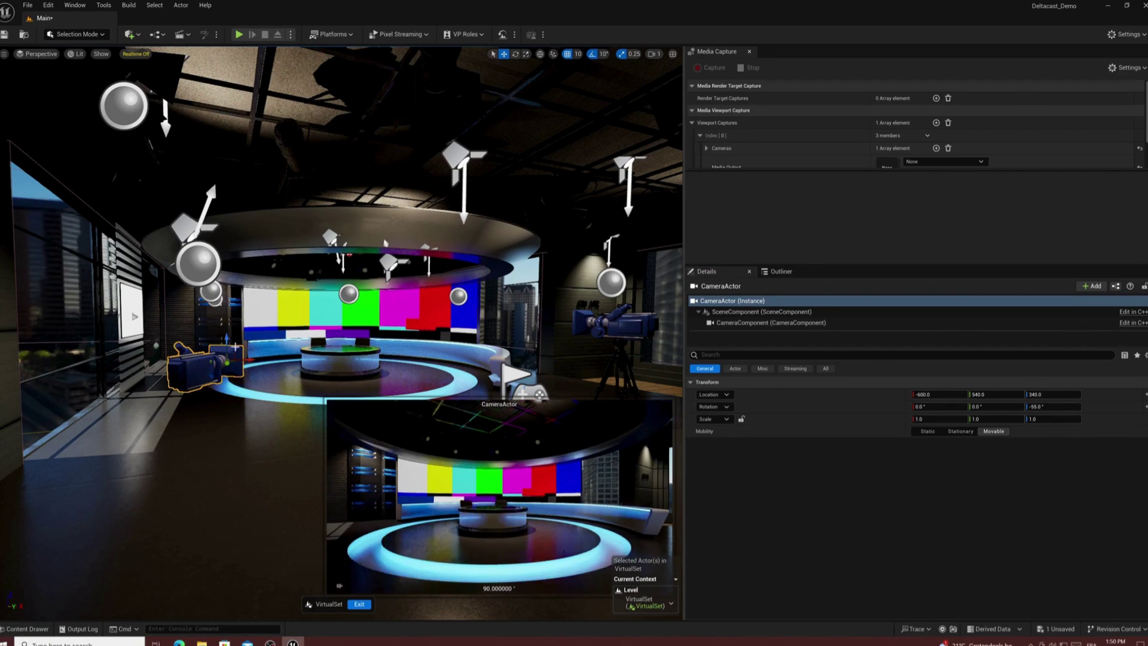
{"action": "left_click", "coordinate": [220, 449]}
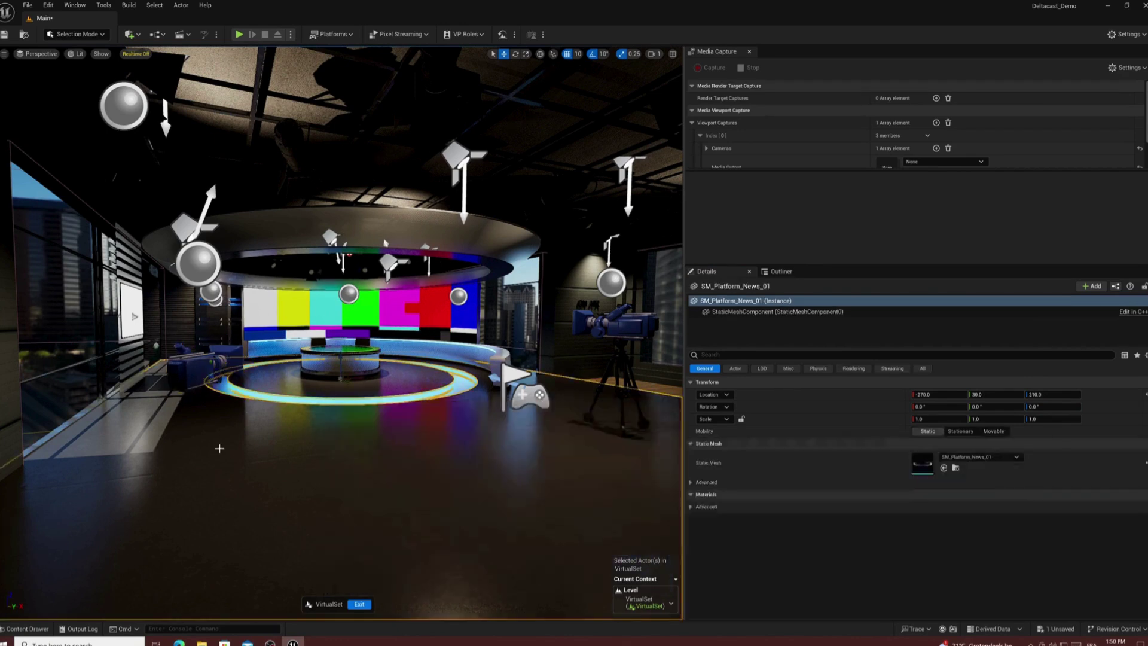
{"action": "left_click", "coordinate": [210, 368]}
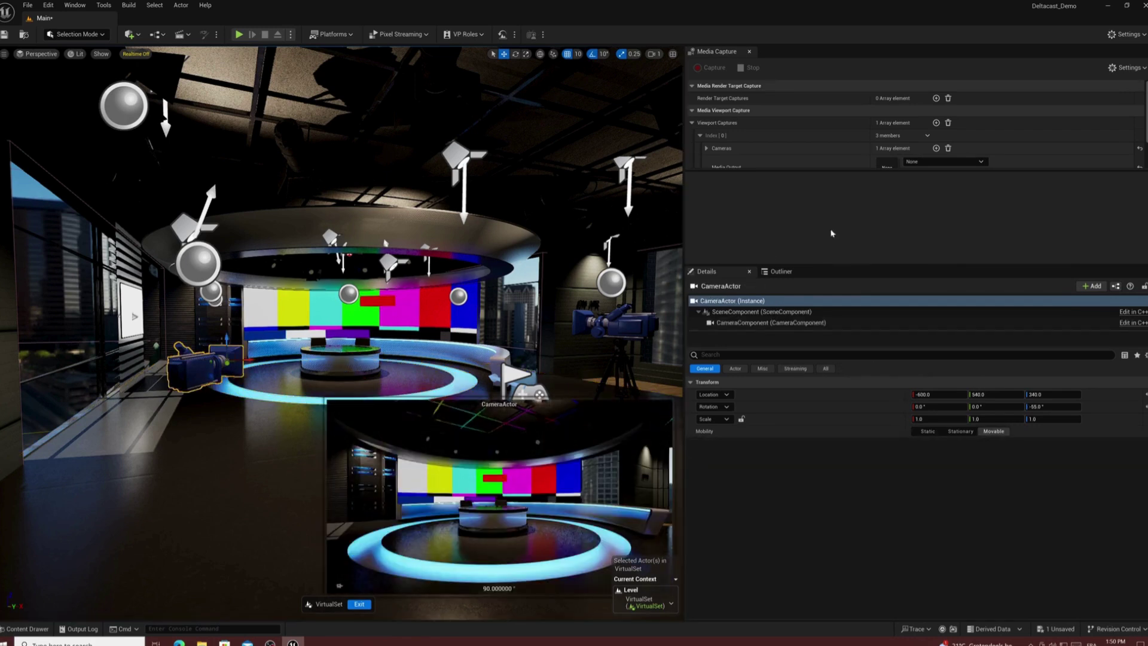
{"action": "scroll", "coordinate": [802, 140], "scroll_direction": "down", "scroll_amount": 1}
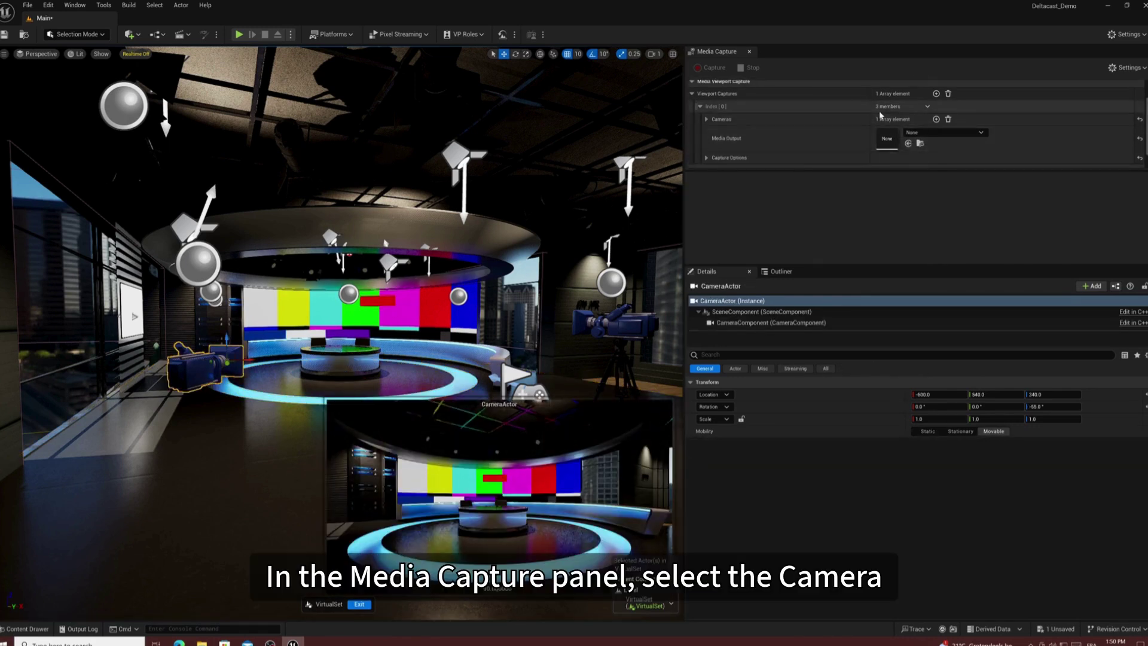
Add a capture camera set to the selected CameraActor at Index 0 and delete the extra entry
{"action": "left_click", "coordinate": [936, 119]}
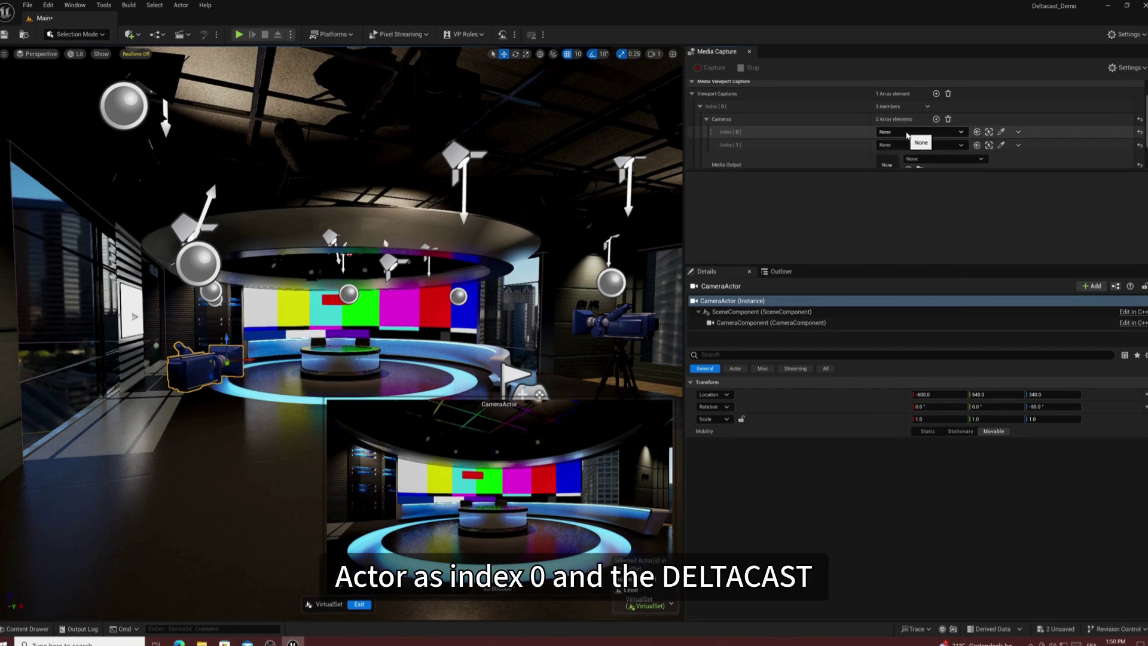
{"action": "left_click", "coordinate": [957, 132]}
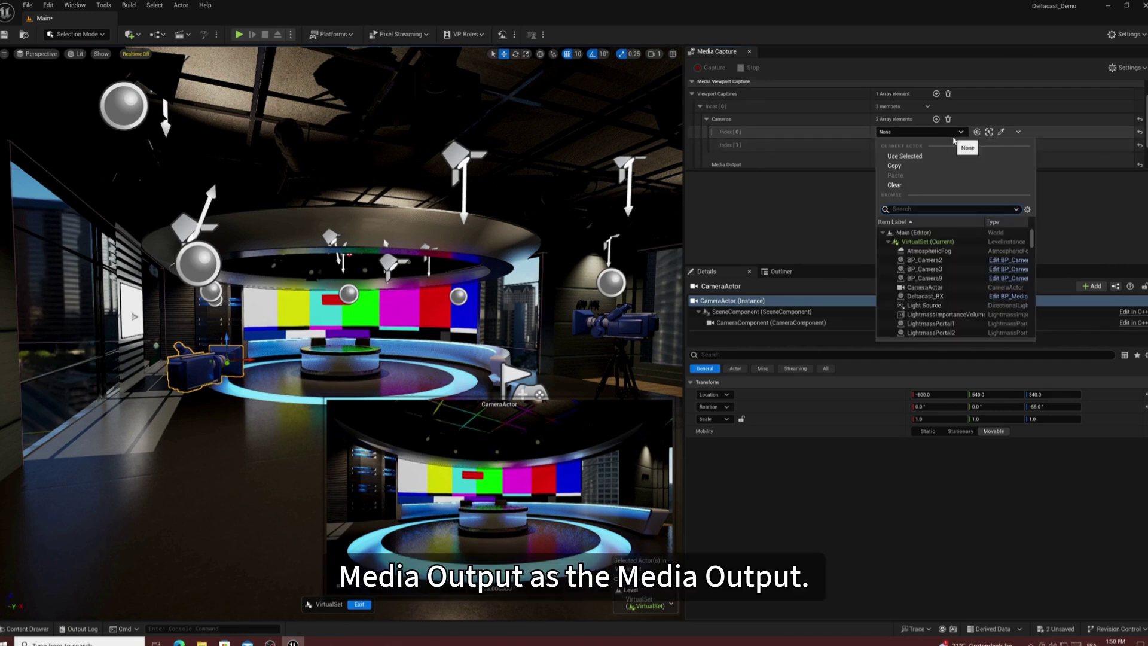
{"action": "left_click", "coordinate": [937, 156]}
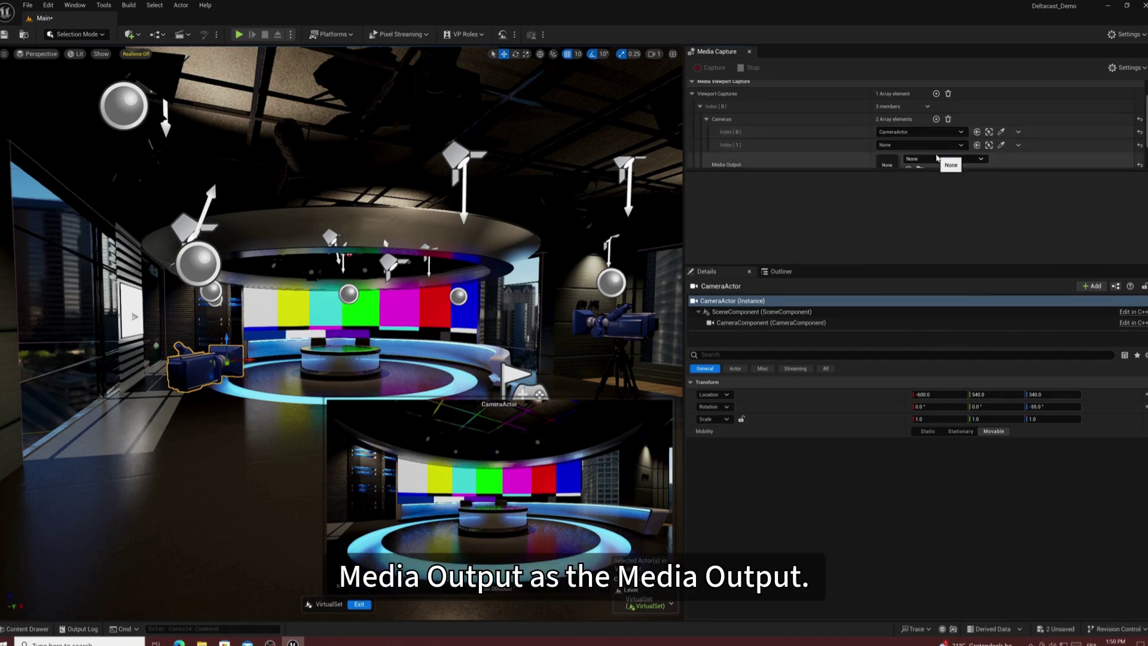
{"action": "scroll", "coordinate": [800, 147], "scroll_direction": "down", "scroll_amount": 1}
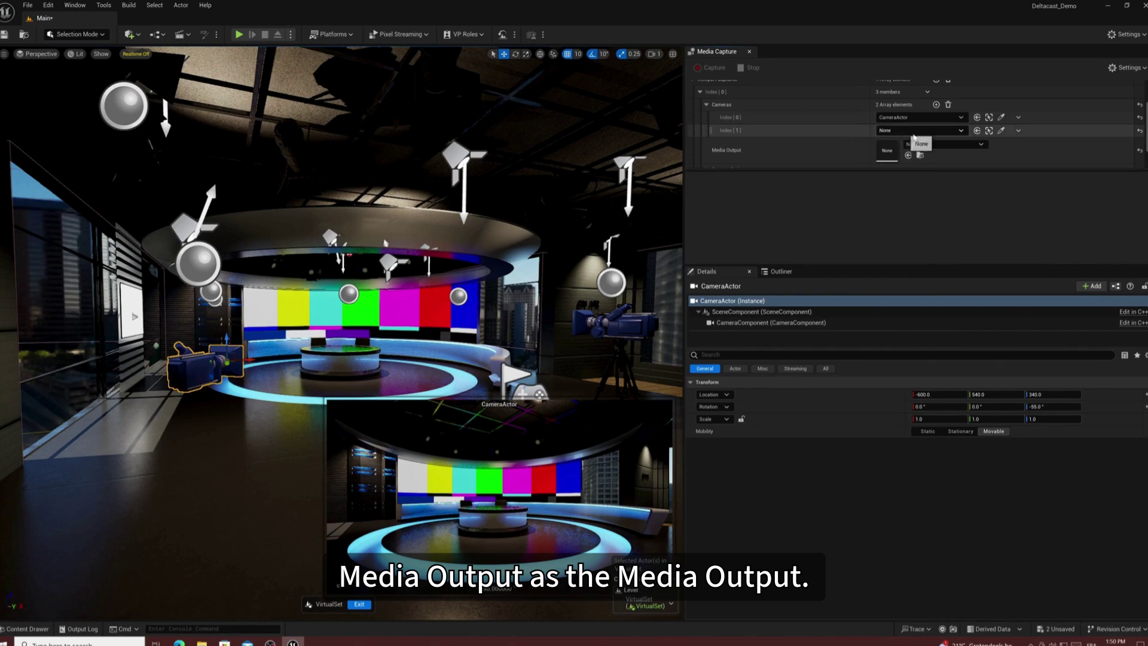
{"action": "left_click", "coordinate": [1019, 131]}
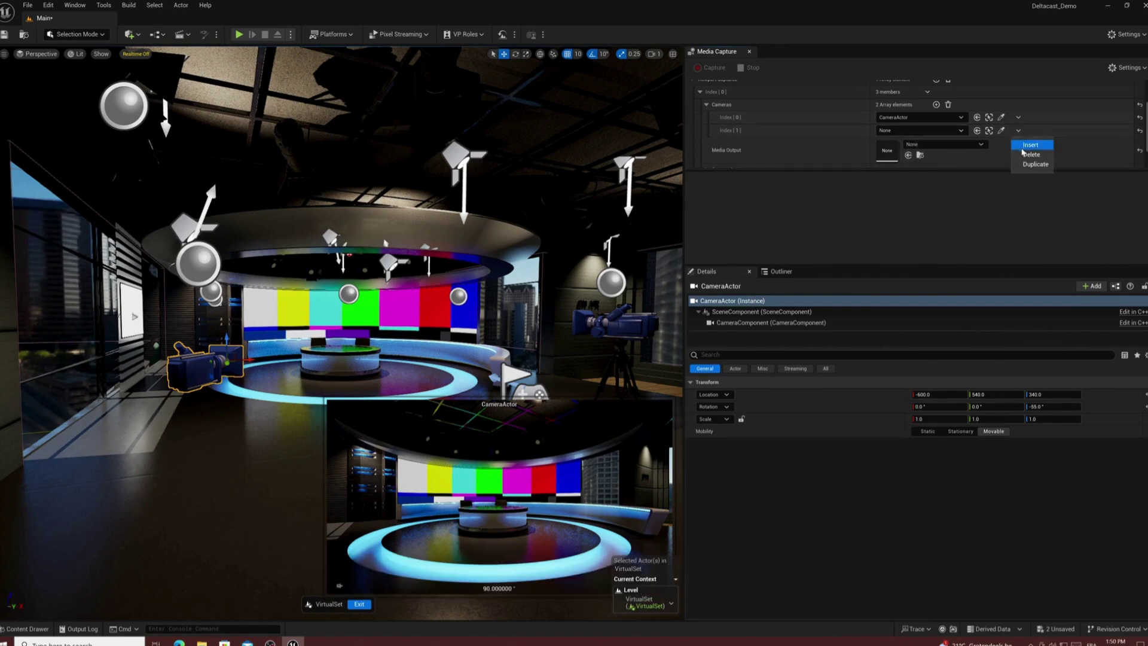
{"action": "left_click", "coordinate": [1025, 148]}
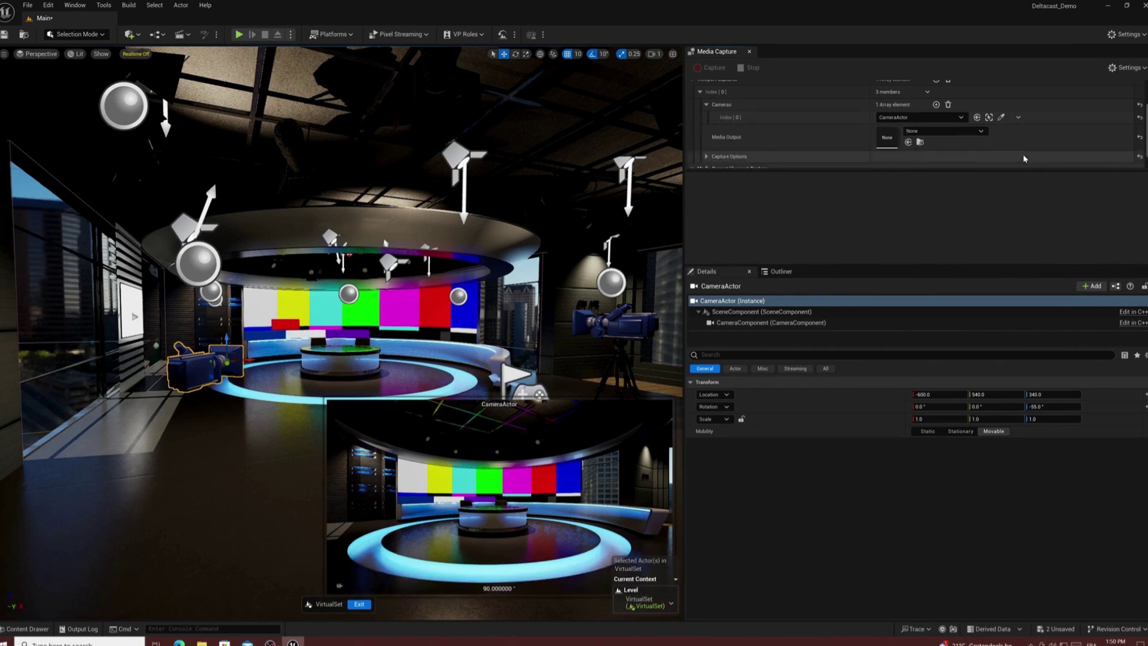
Choose Deltacast_TX as the media output and save the level
{"action": "left_click", "coordinate": [922, 133]}
{"action": "left_click", "coordinate": [934, 305]}
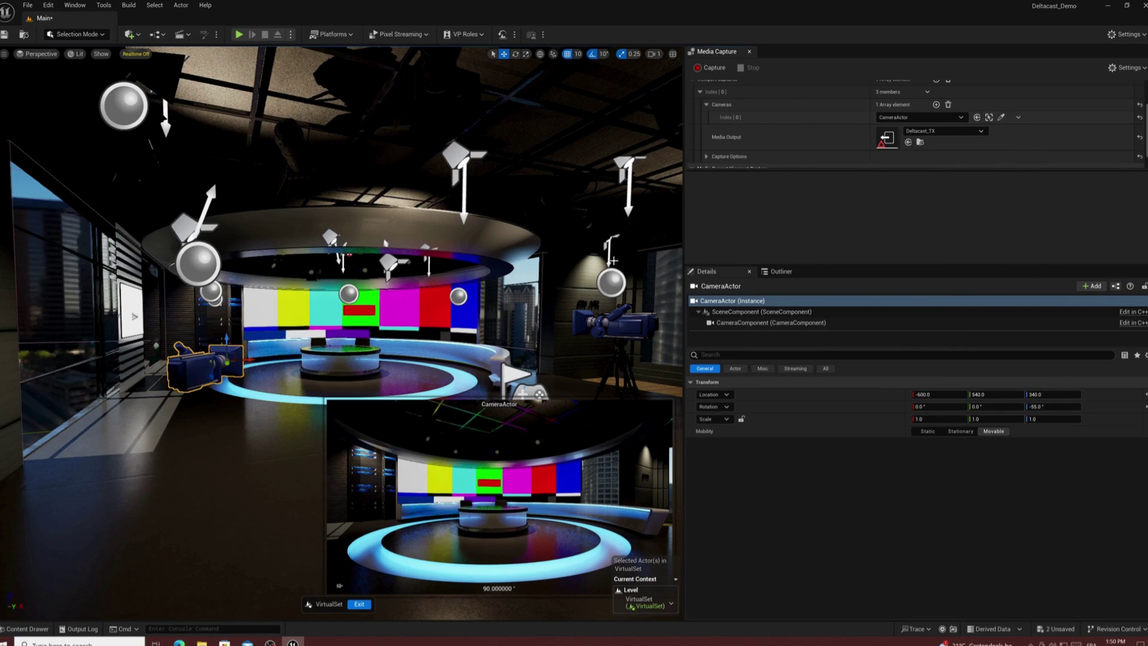
{"action": "key", "text": "ctrl+s"}
{"action": "scroll", "coordinate": [735, 143], "scroll_direction": "down", "scroll_amount": 1}
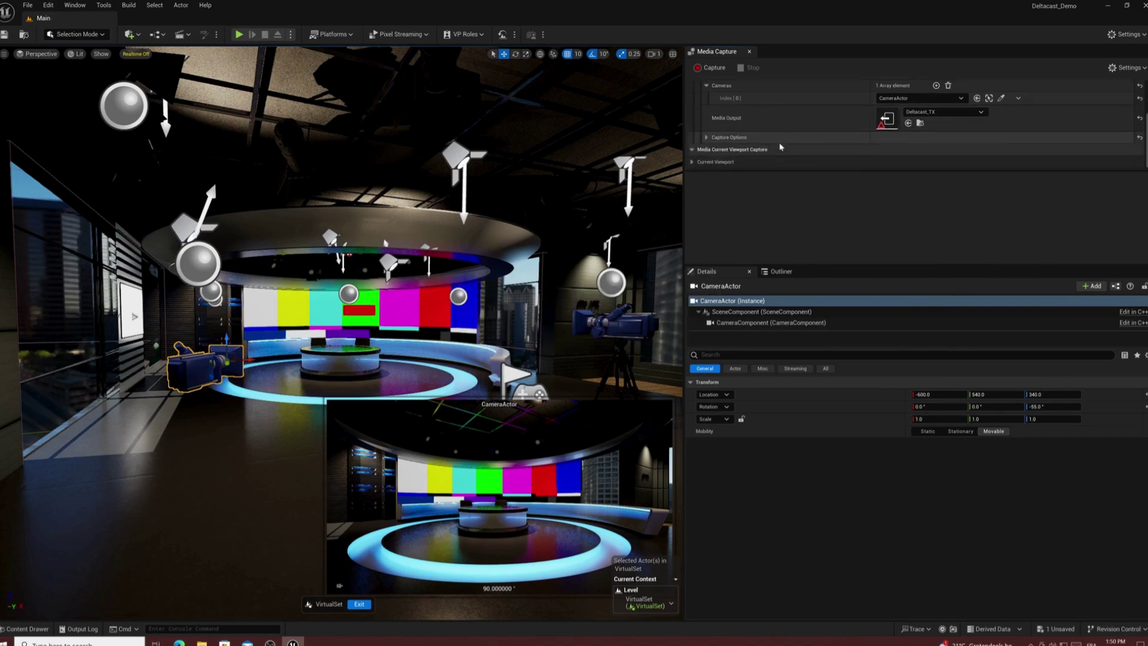
Start the CameraActor capture to Deltacast_TX, check the preview, then stop it
{"action": "left_click", "coordinate": [714, 70]}
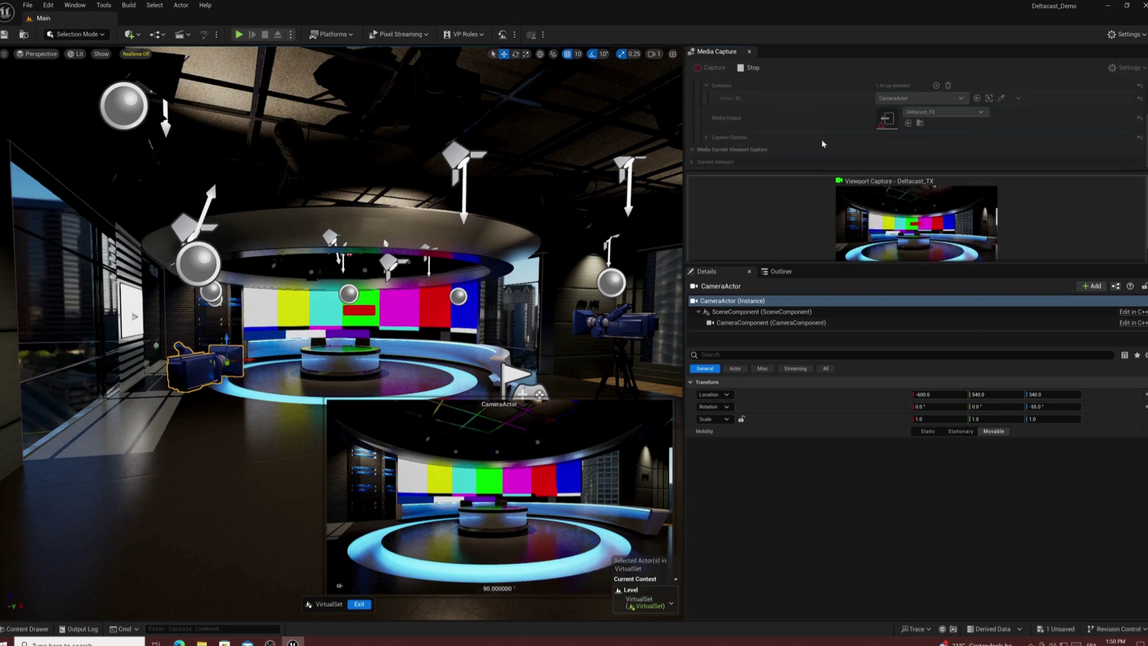
{"action": "scroll", "coordinate": [848, 210], "scroll_direction": "down", "scroll_amount": 1}
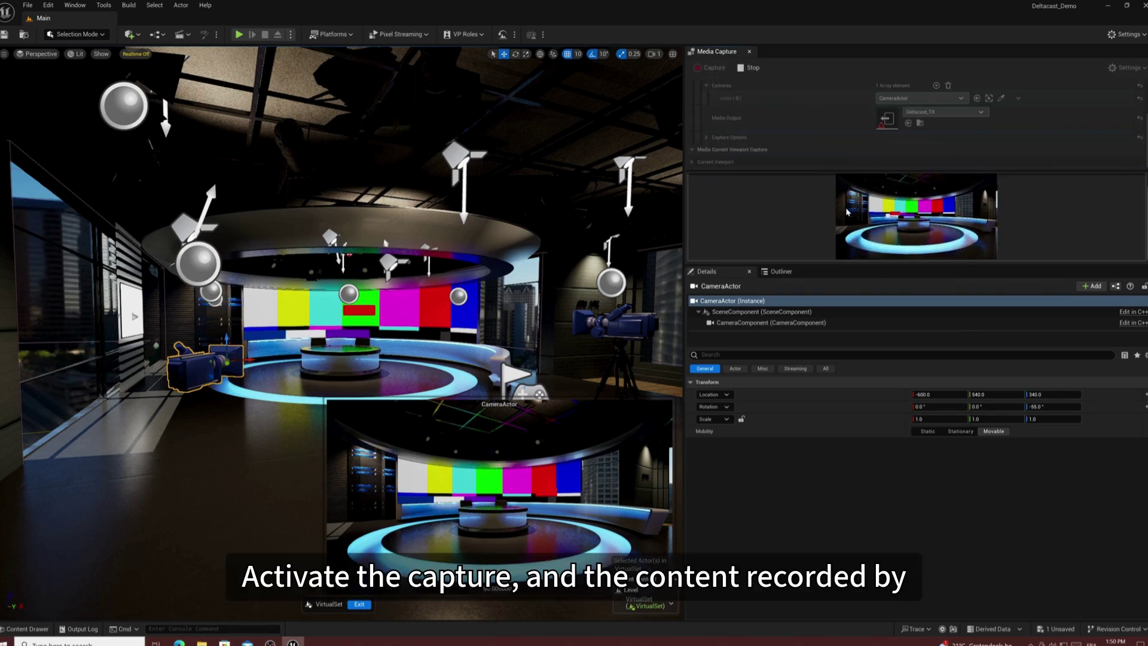
{"action": "scroll", "coordinate": [847, 210], "scroll_direction": "up", "scroll_amount": 1}
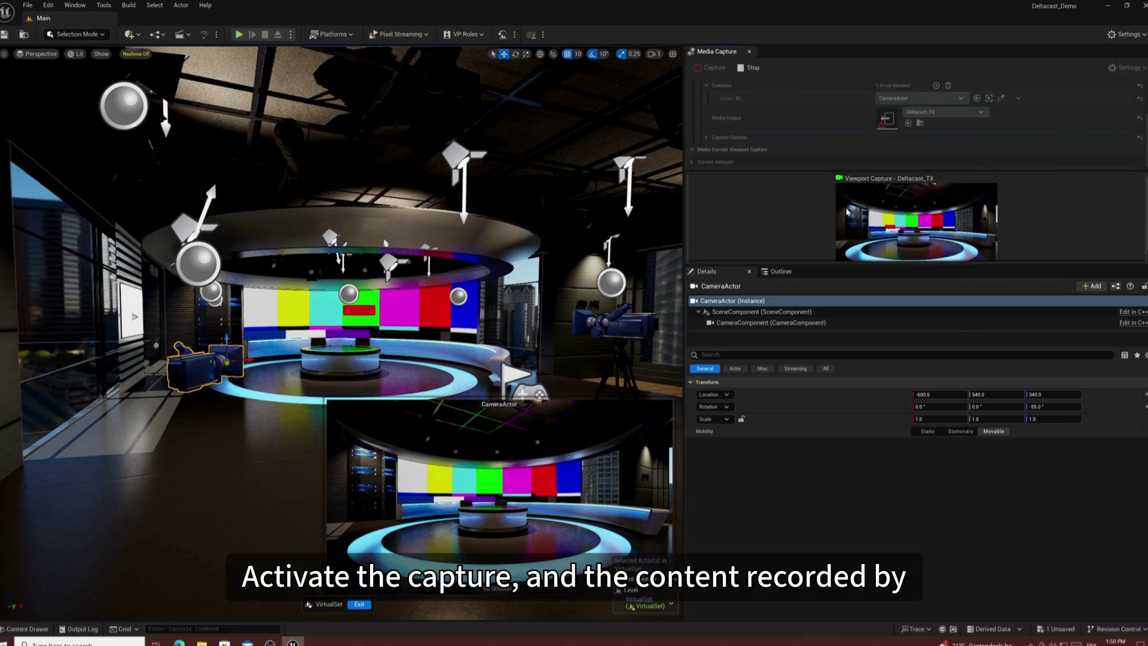
{"action": "left_click", "coordinate": [749, 68]}
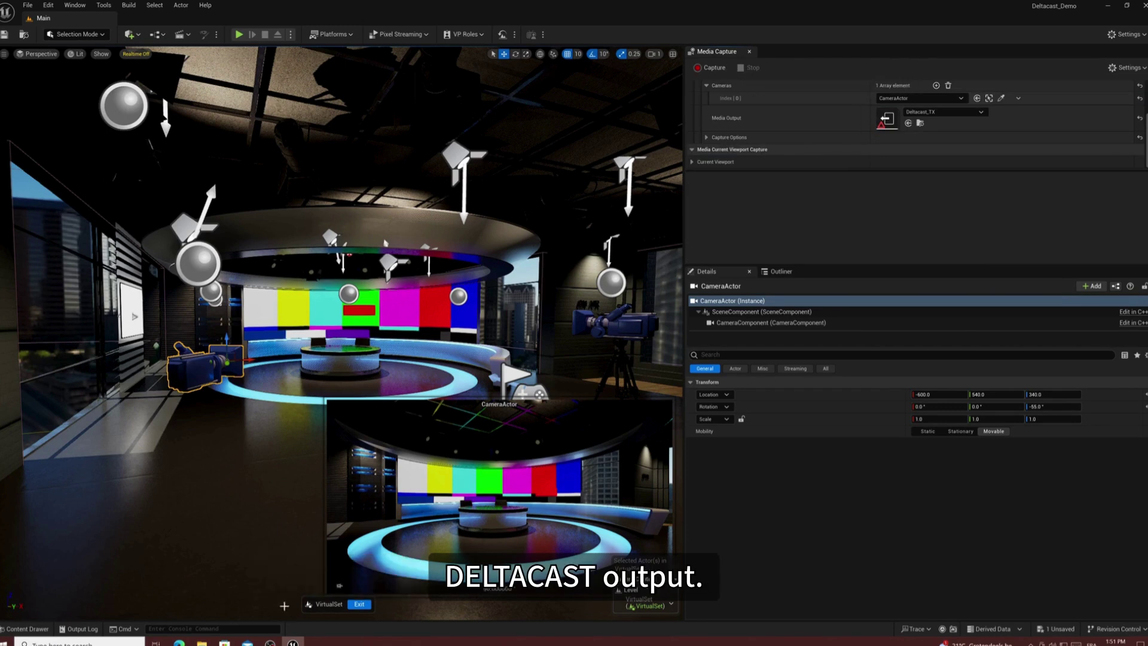